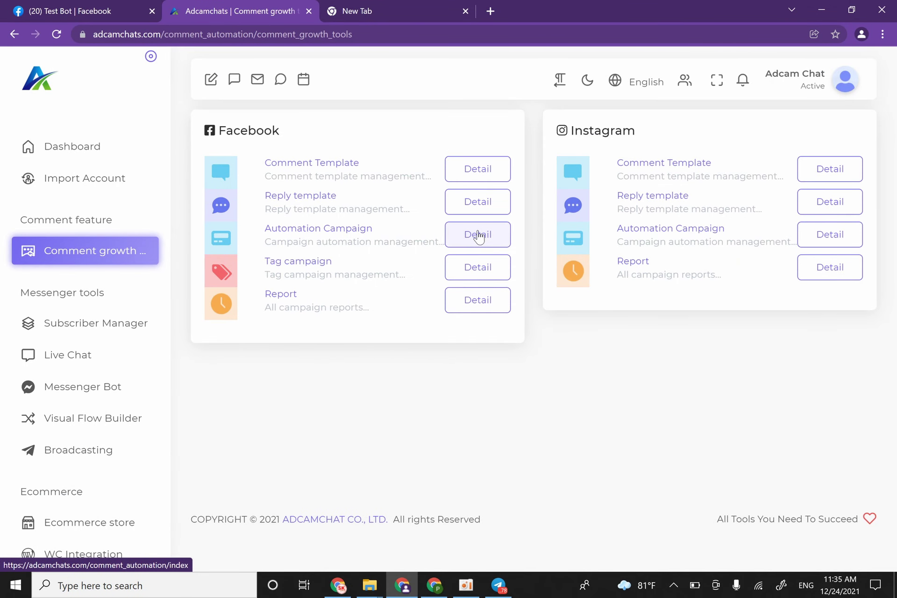
# - Open the details of Facebook's Automation Campaign and select the Test Bot page to load its posts
pyautogui.click(477, 235)
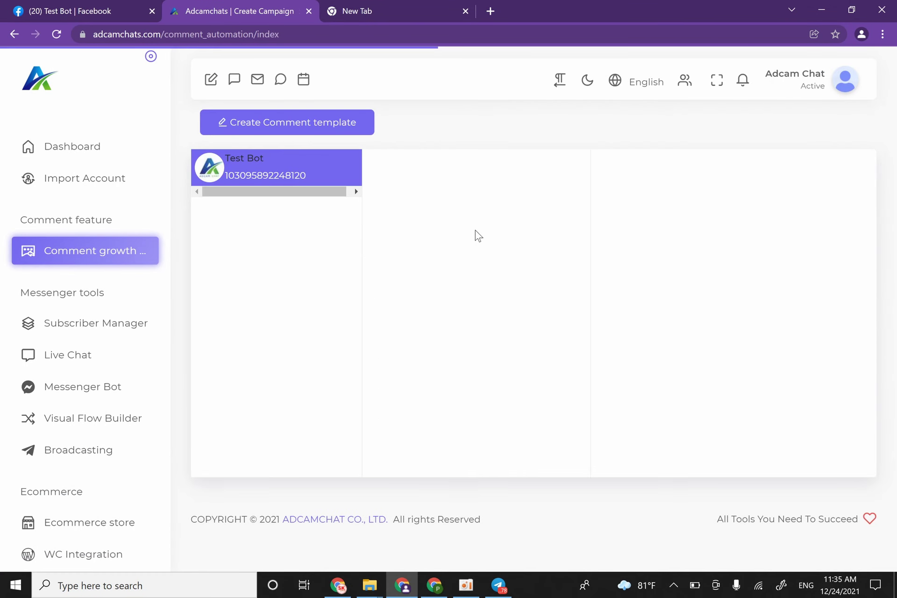
pyautogui.click(289, 177)
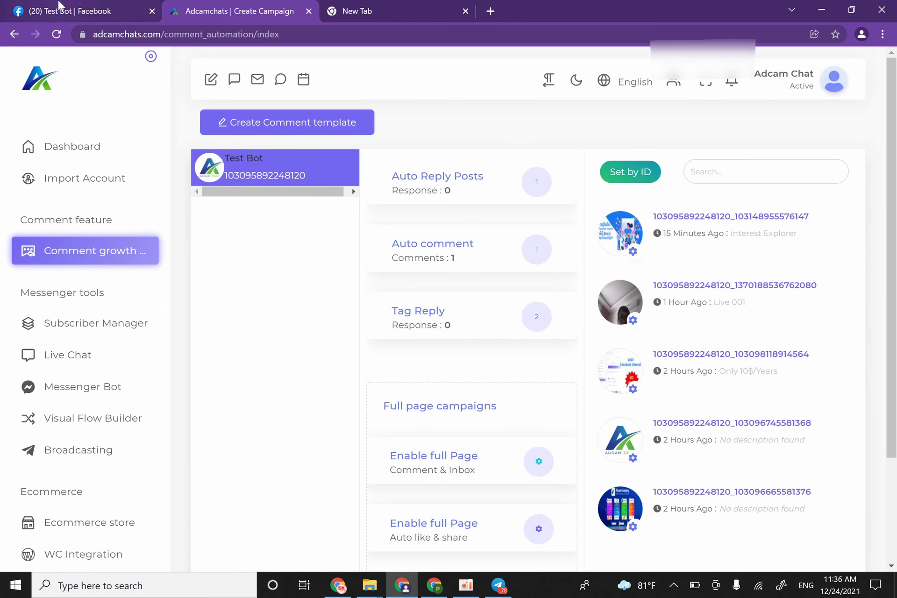
# - Switch to the Facebook page in the browser and examine Test Bot's posts, including the interest Explorer post and the comments under Live 001
pyautogui.click(66, 10)
pyautogui.scroll(-4, 629, 312)
pyautogui.scroll(-7, 633, 308)
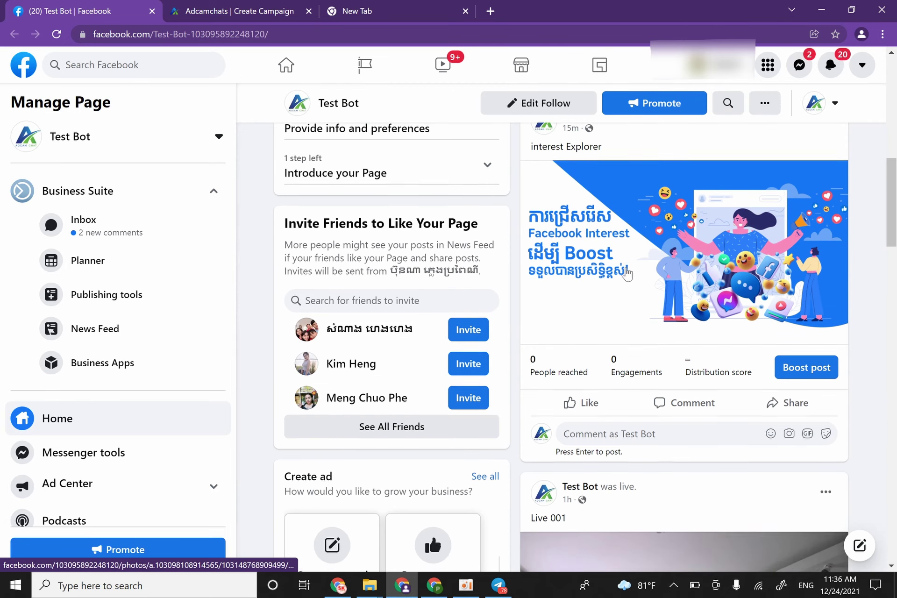
pyautogui.scroll(4, 608, 271)
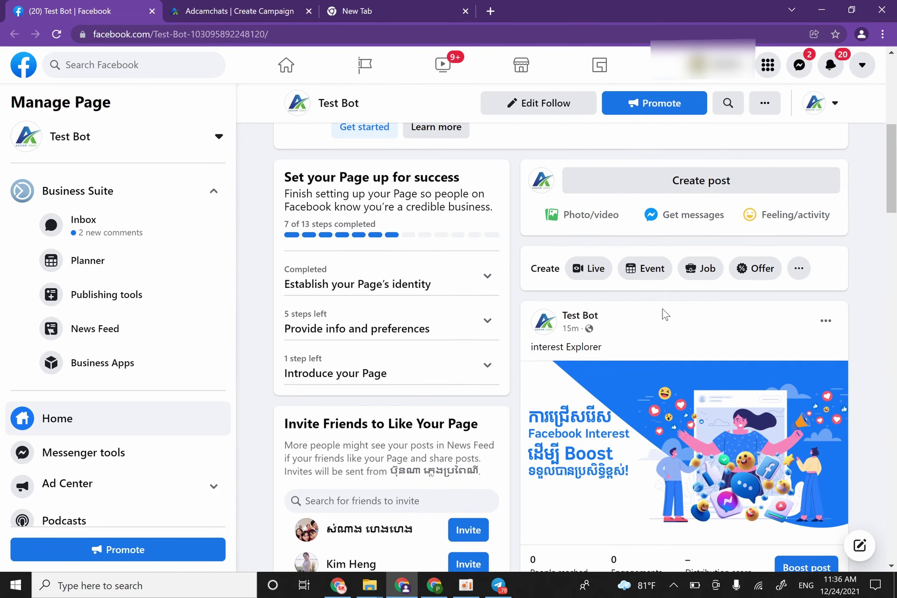
pyautogui.scroll(-3, 663, 312)
pyautogui.scroll(-8, 654, 252)
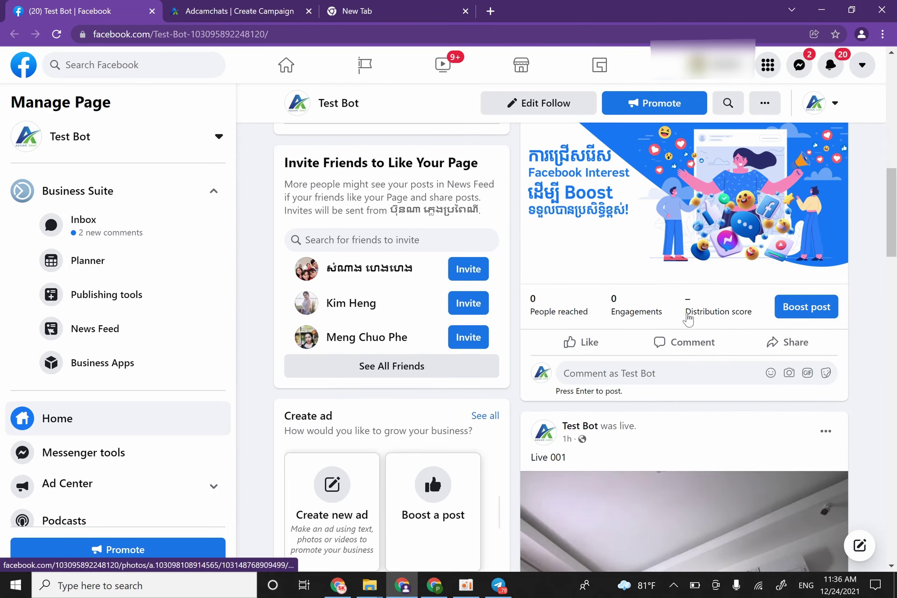
pyautogui.scroll(-5, 690, 318)
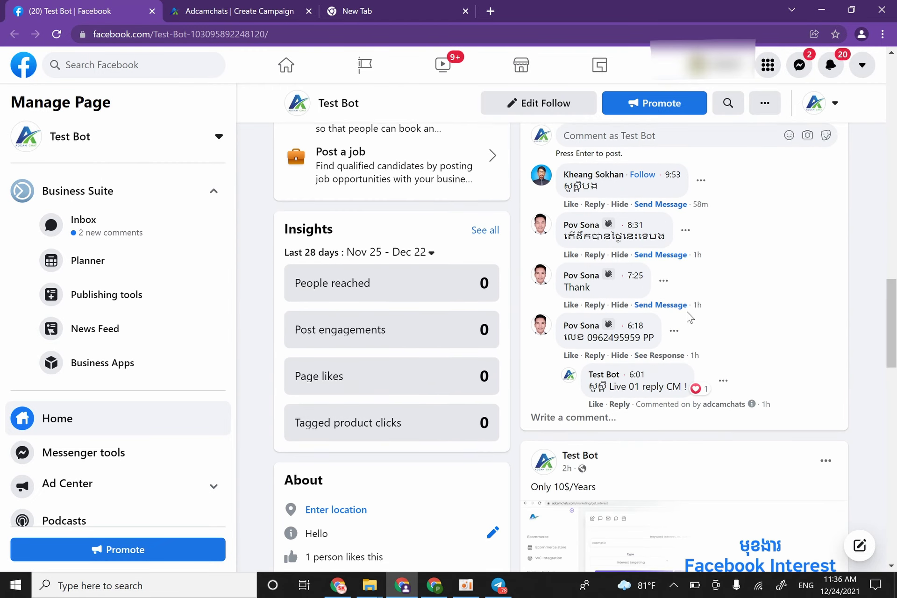
pyautogui.scroll(13, 687, 315)
pyautogui.scroll(2, 678, 318)
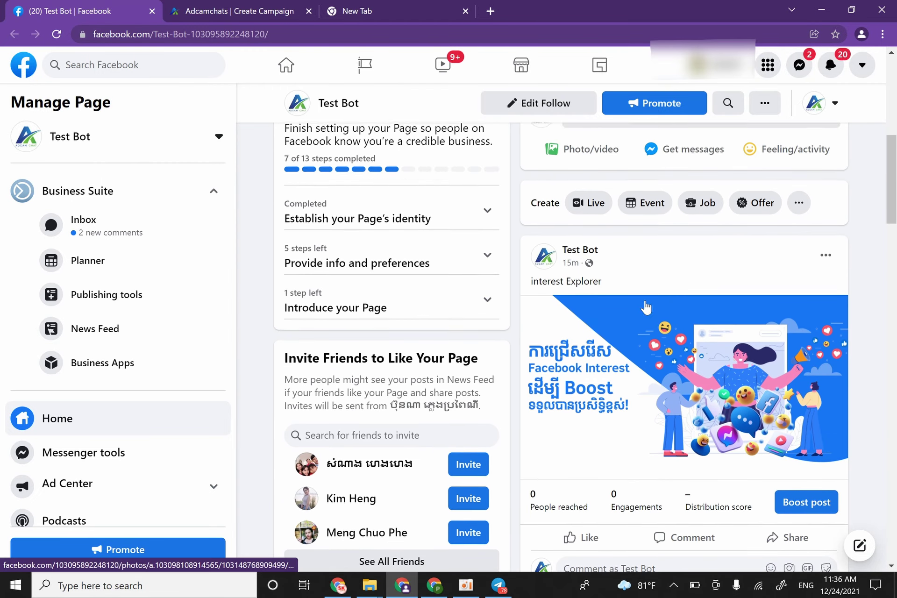
pyautogui.scroll(-1, 654, 280)
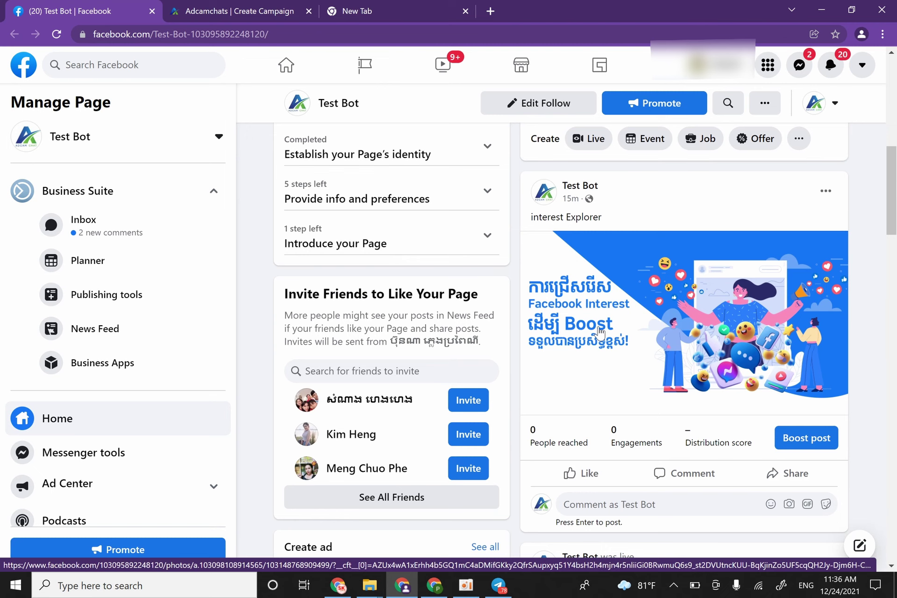
# - Compare the interest Explorer post on Facebook with its entry in the Adcamchats post list, highlighting the entry's description
pyautogui.click(246, 6)
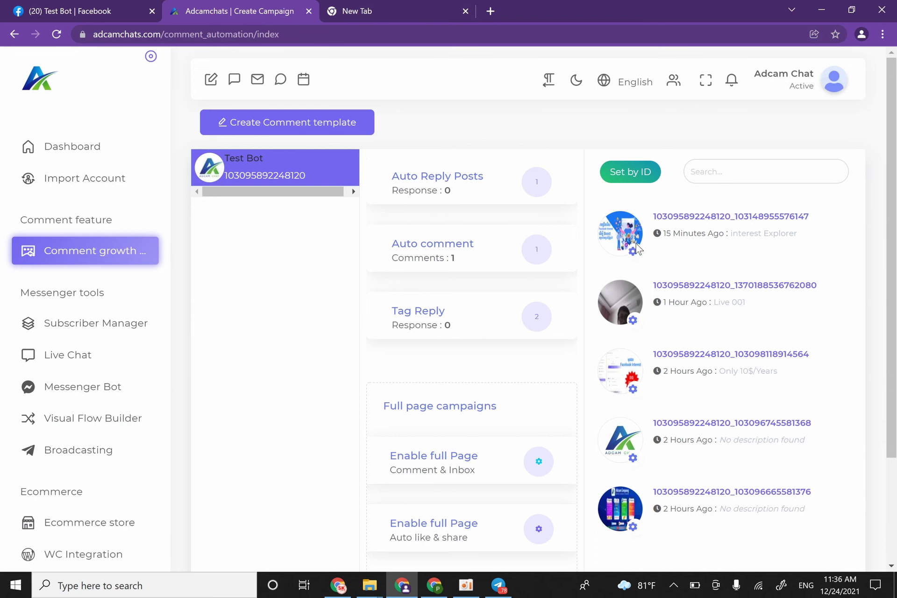
pyautogui.click(70, 11)
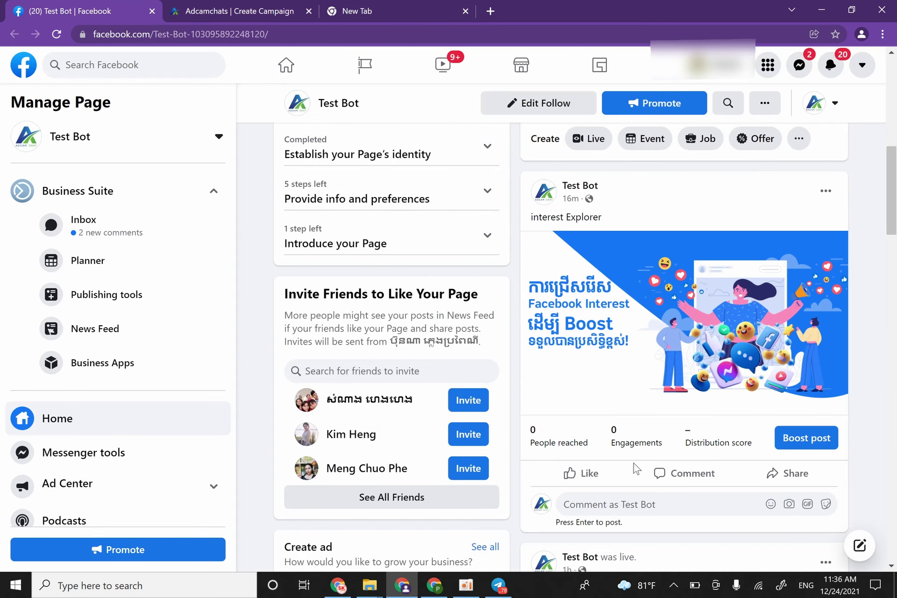
pyautogui.click(227, 10)
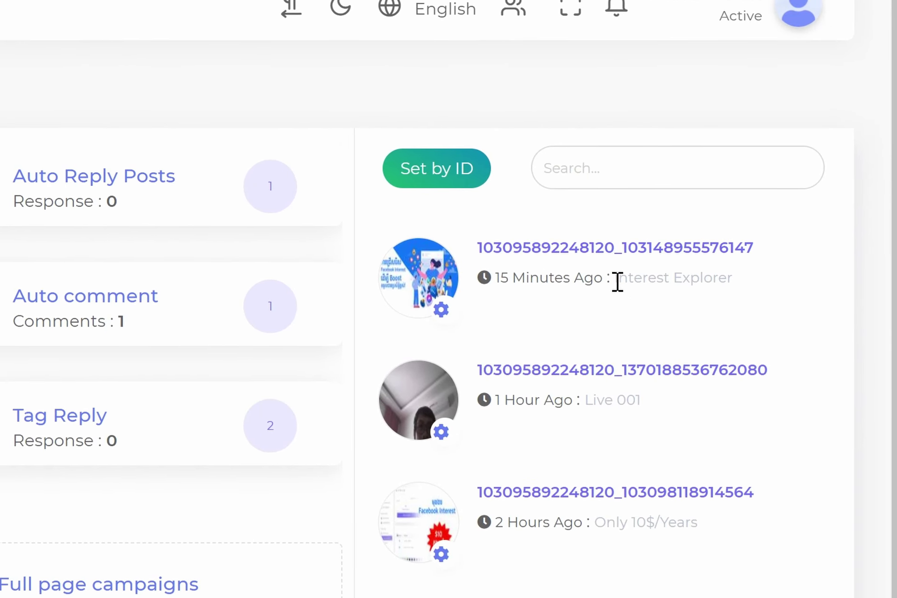
pyautogui.moveTo(731, 233); pyautogui.dragTo(786, 236)
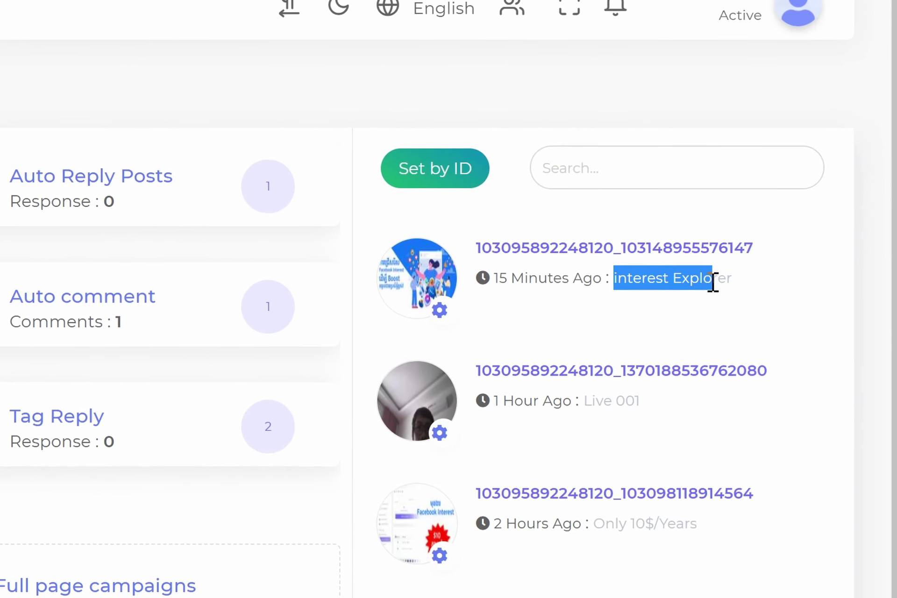
pyautogui.moveTo(713, 280); pyautogui.dragTo(809, 292)
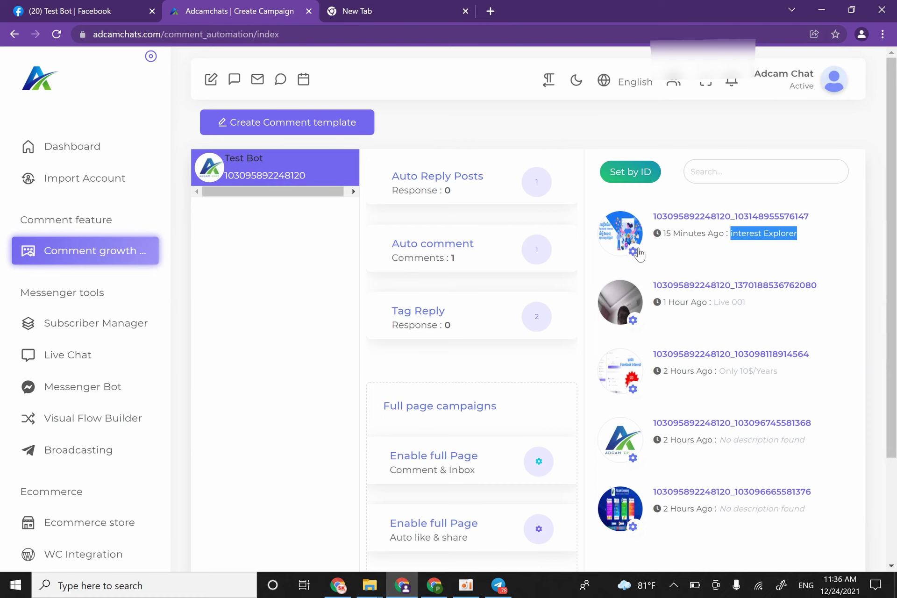
# - Start an auto comment campaign on the interest Explorer post, naming it T002 OK and choosing template T002
pyautogui.click(637, 252)
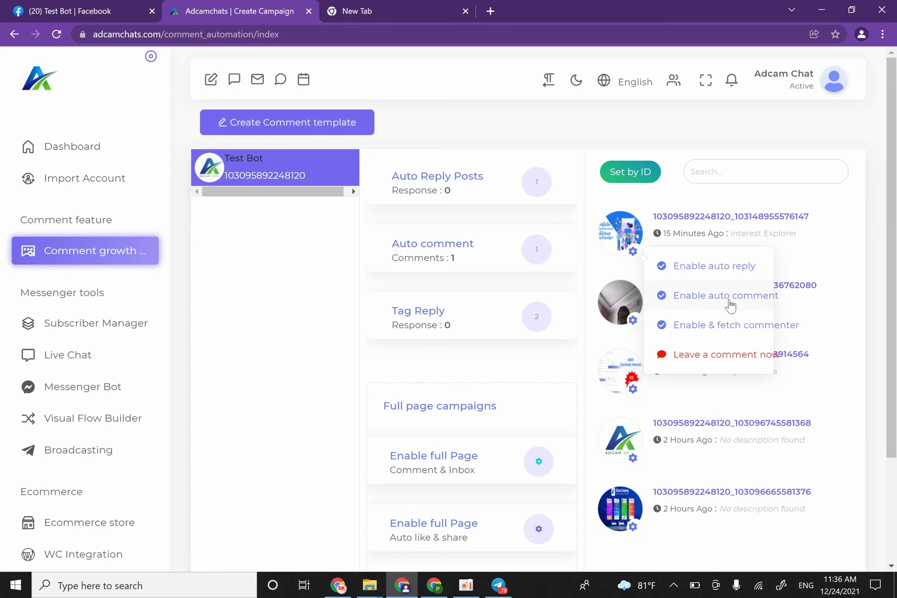
pyautogui.click(686, 297)
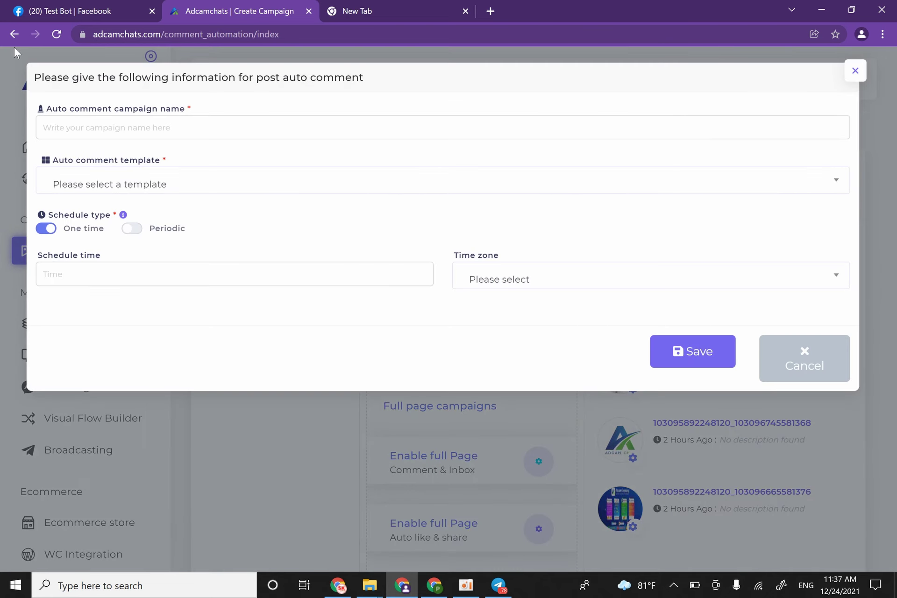
pyautogui.click(161, 124)
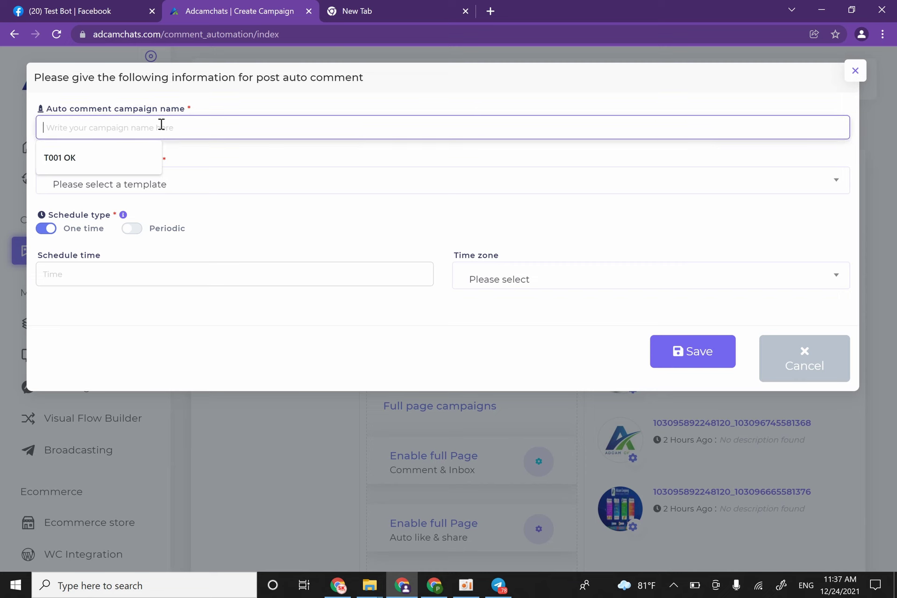
pyautogui.write('T002 OK')
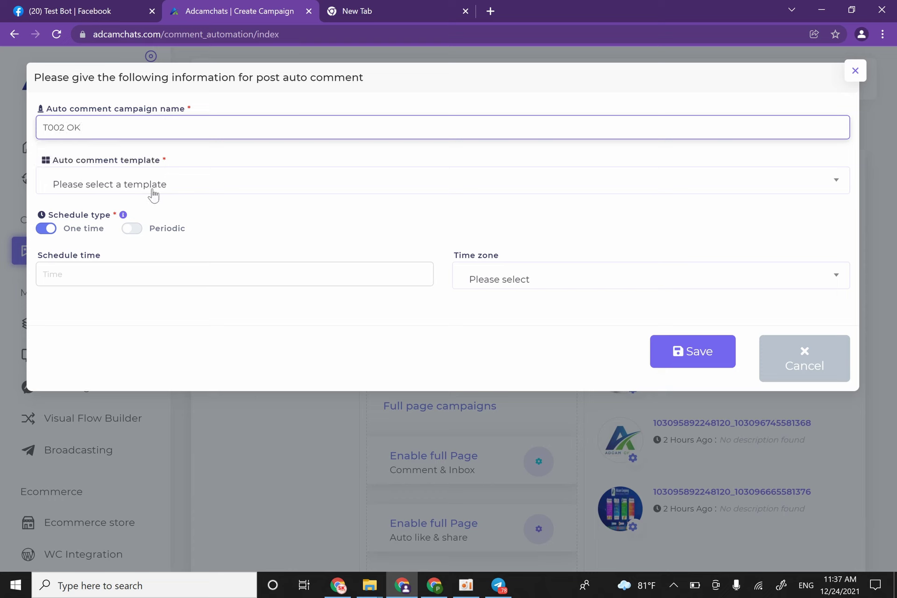
pyautogui.click(181, 187)
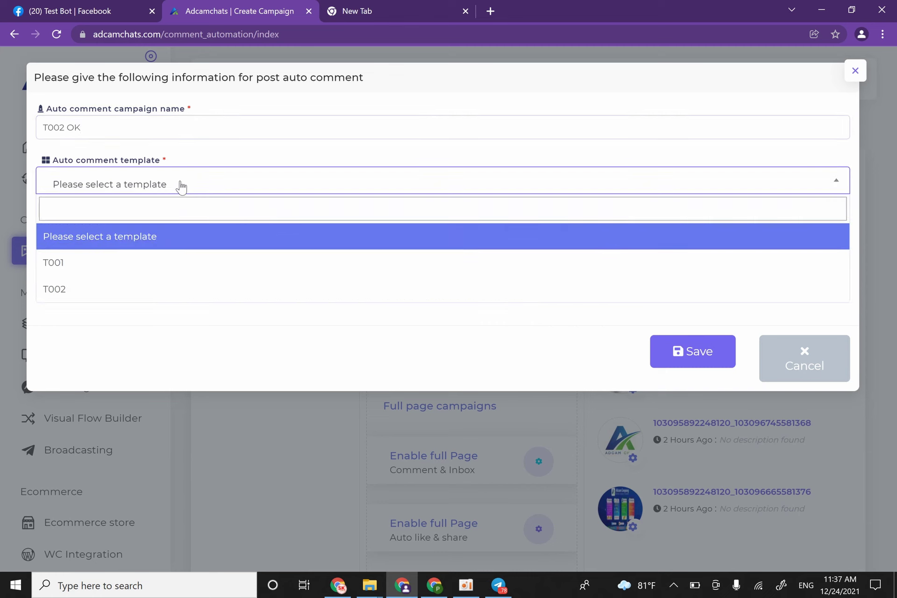
pyautogui.click(84, 288)
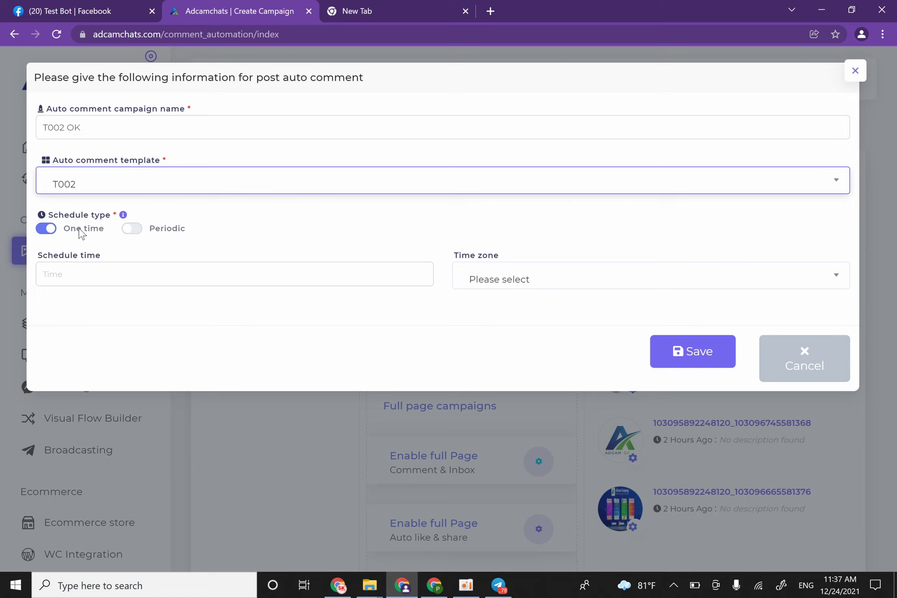
# - Check the Periodic options, return the schedule type to One time, and set the time zone to (GMT+7:00) Asia/Phnom_Penh (Indochina Time)
pyautogui.click(130, 230)
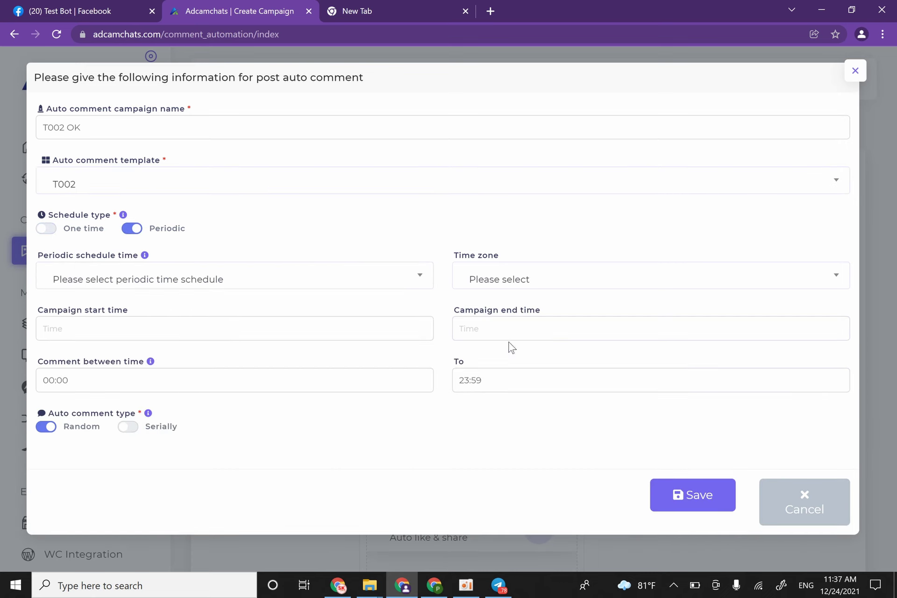
pyautogui.click(46, 231)
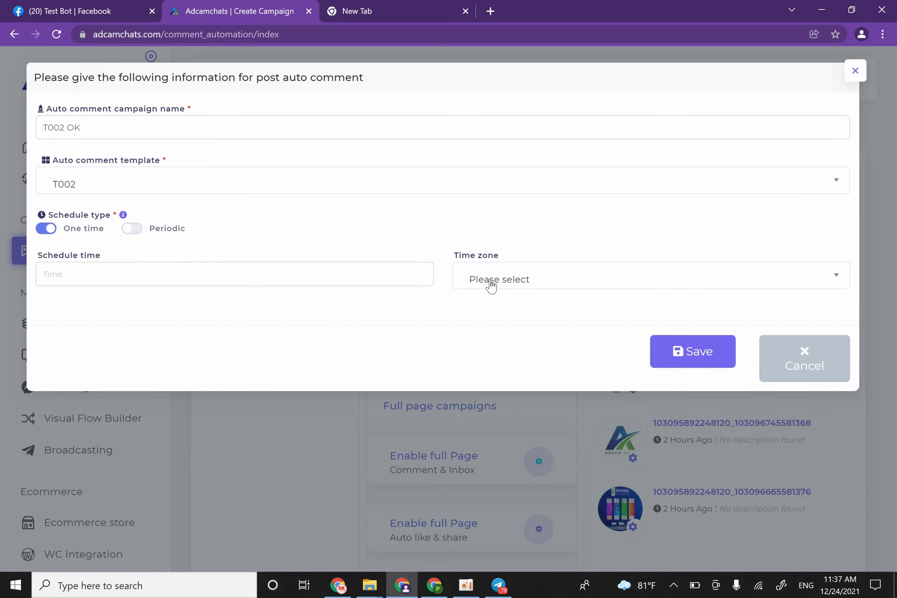
pyautogui.click(532, 279)
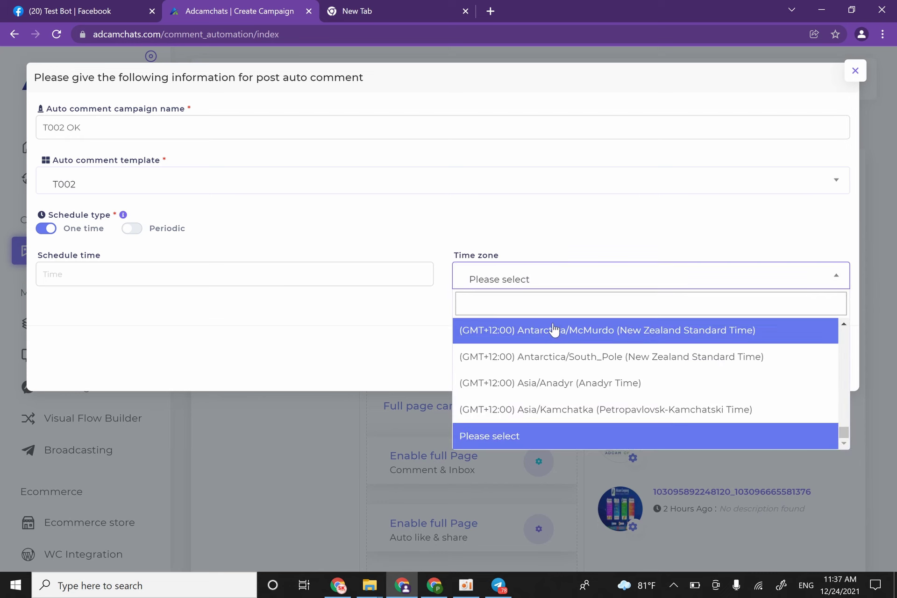
pyautogui.scroll(12, 556, 364)
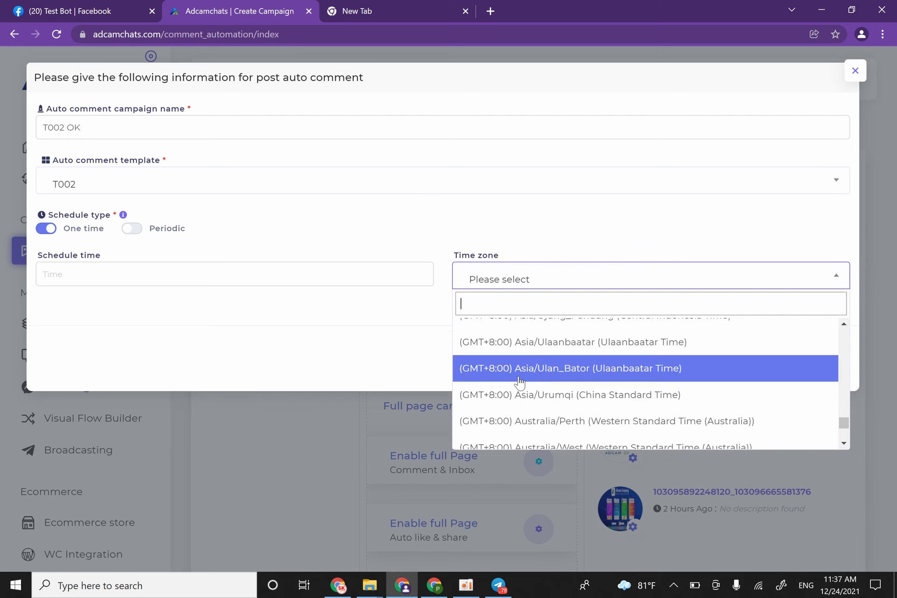
pyautogui.scroll(10, 504, 374)
pyautogui.scroll(-3, 525, 377)
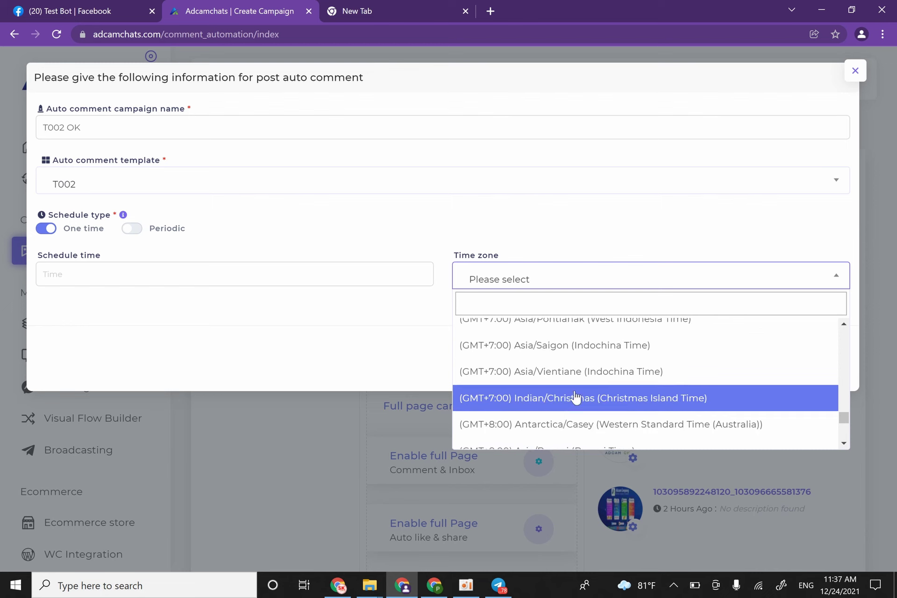
pyautogui.scroll(1, 562, 374)
pyautogui.scroll(2, 560, 371)
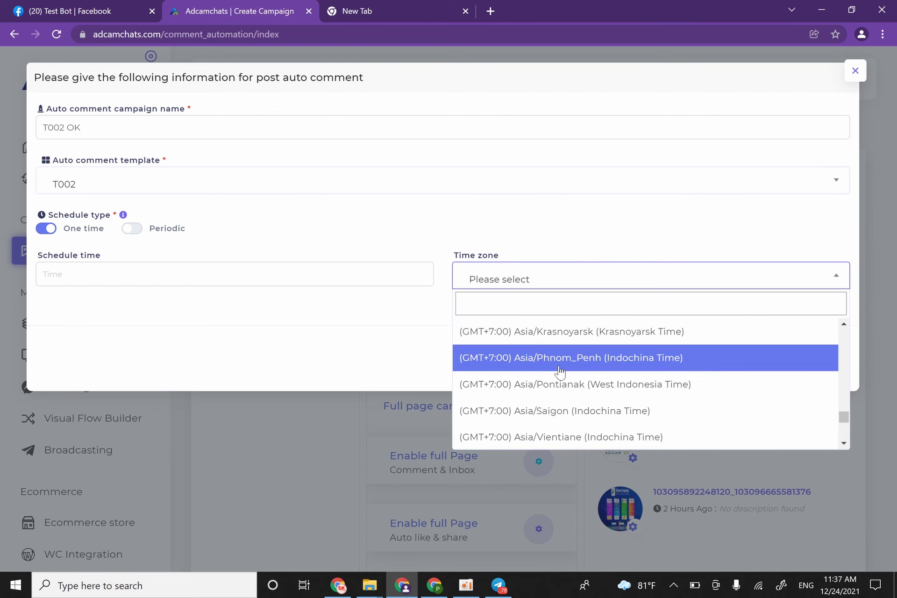
pyautogui.click(604, 363)
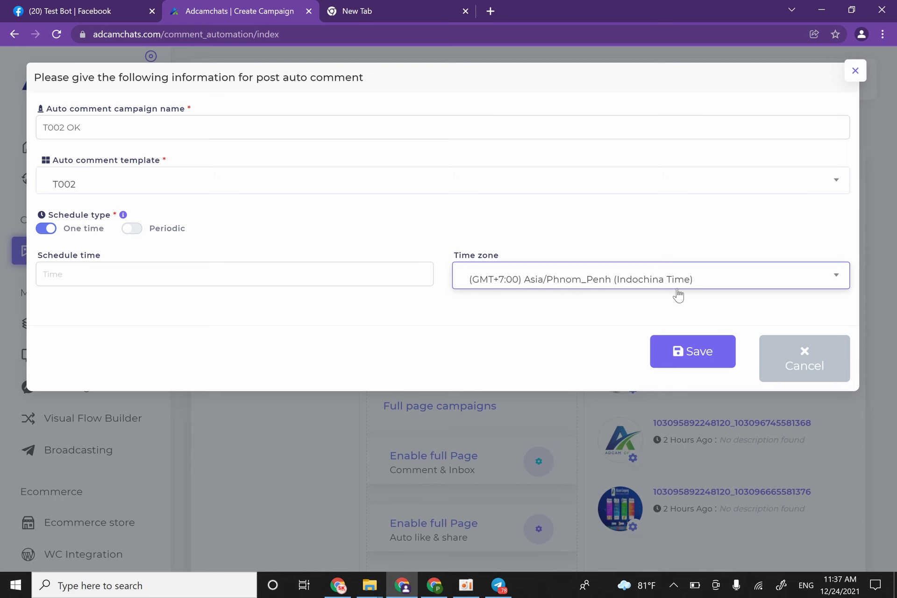
# - Set the campaign's schedule time to December 24, 2021 at 11:00
pyautogui.click(128, 270)
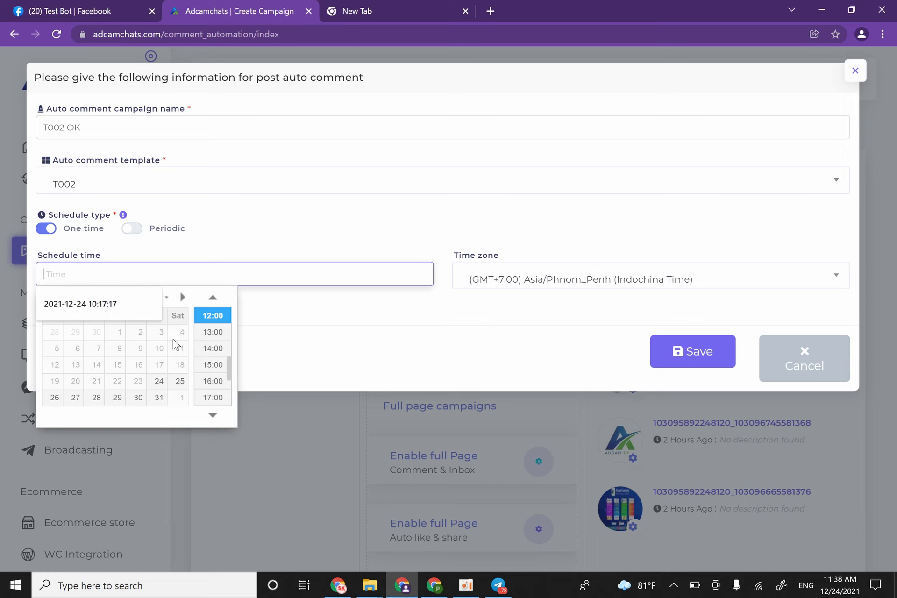
pyautogui.click(167, 281)
pyautogui.click(182, 297)
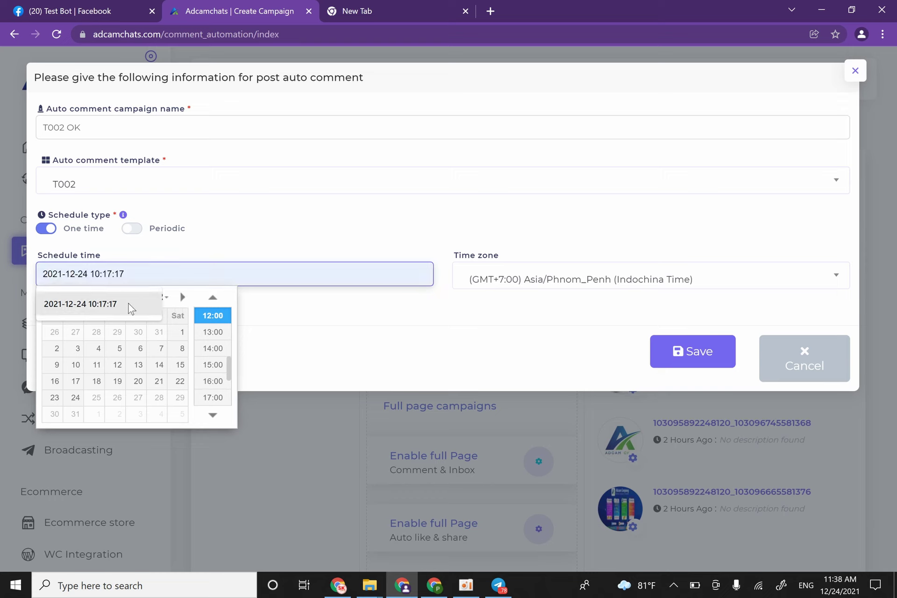
pyautogui.click(153, 308)
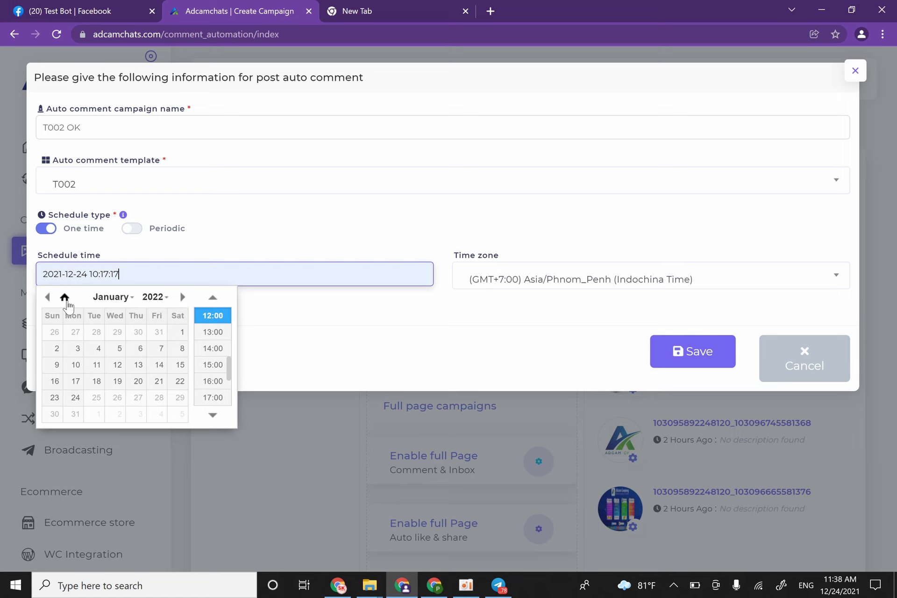
pyautogui.click(47, 297)
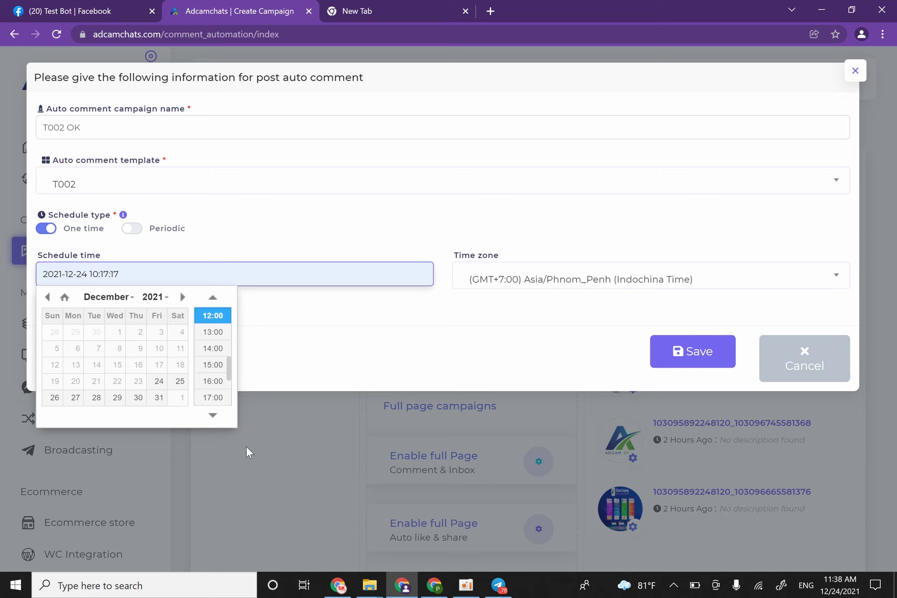
pyautogui.click(158, 382)
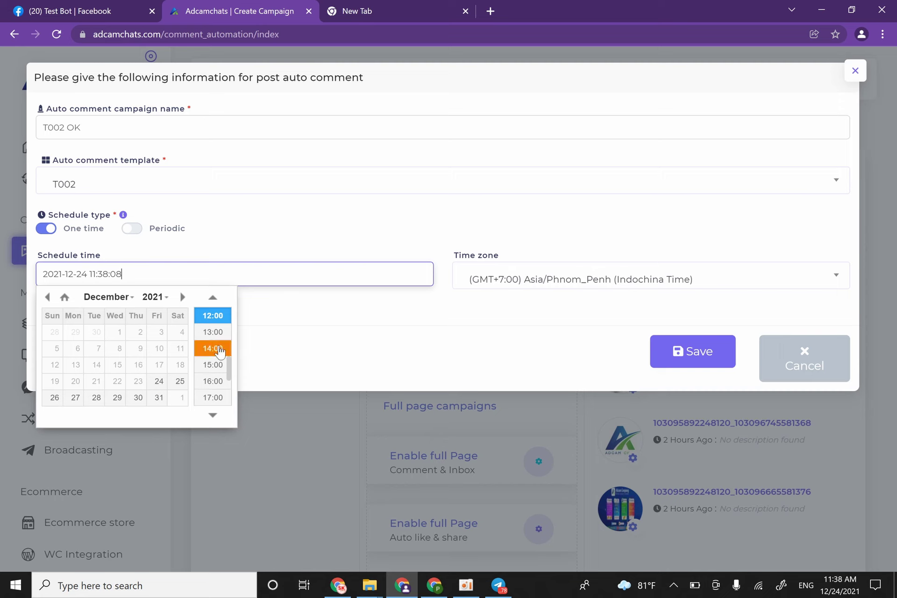
pyautogui.scroll(2, 219, 359)
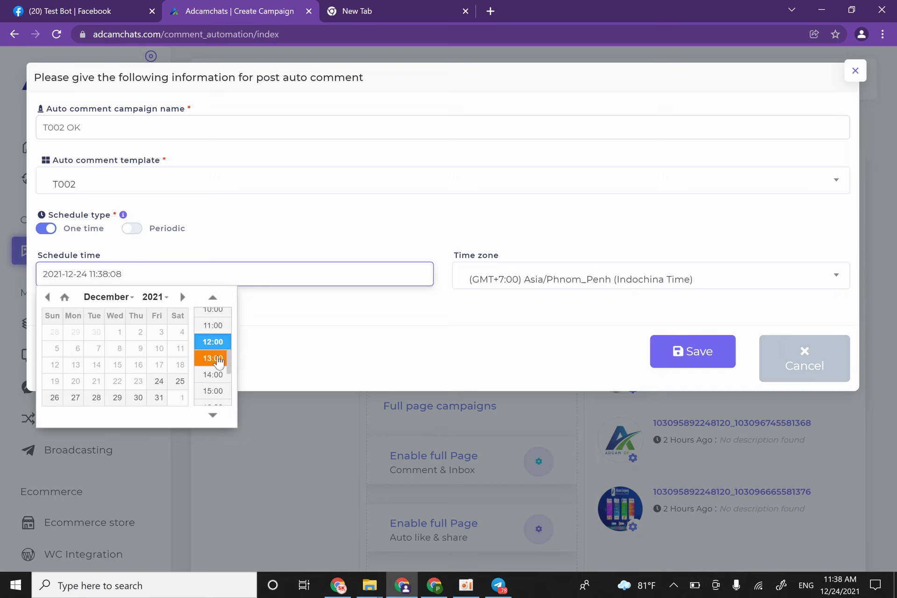
pyautogui.click(217, 329)
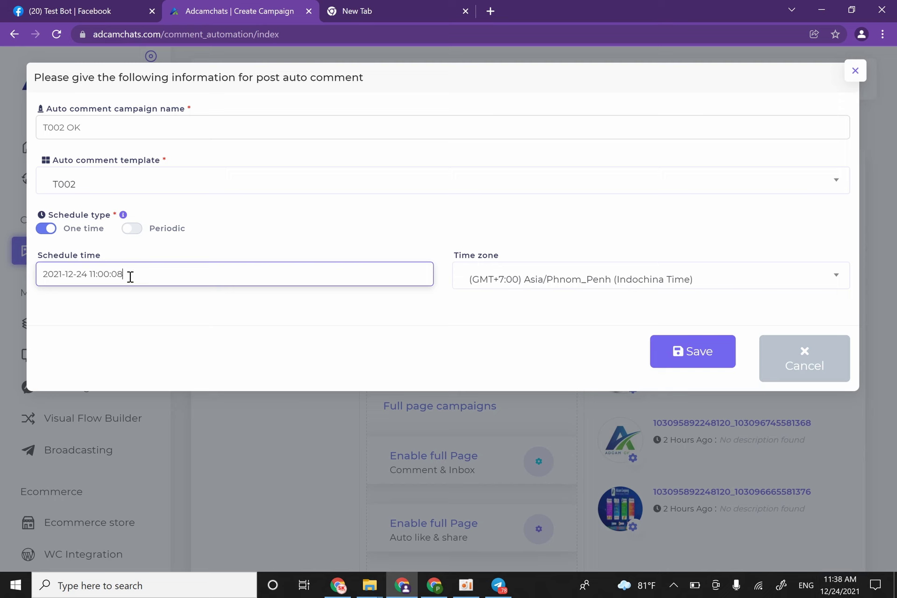
pyautogui.moveTo(130, 277); pyautogui.dragTo(100, 272)
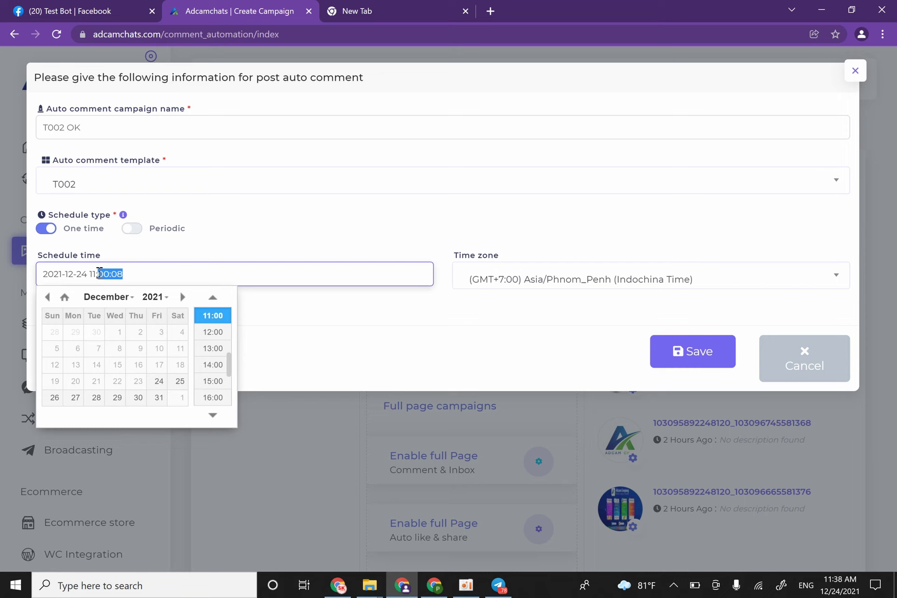
pyautogui.press('BackSpace')
pyautogui.write('39')
pyautogui.click(302, 305)
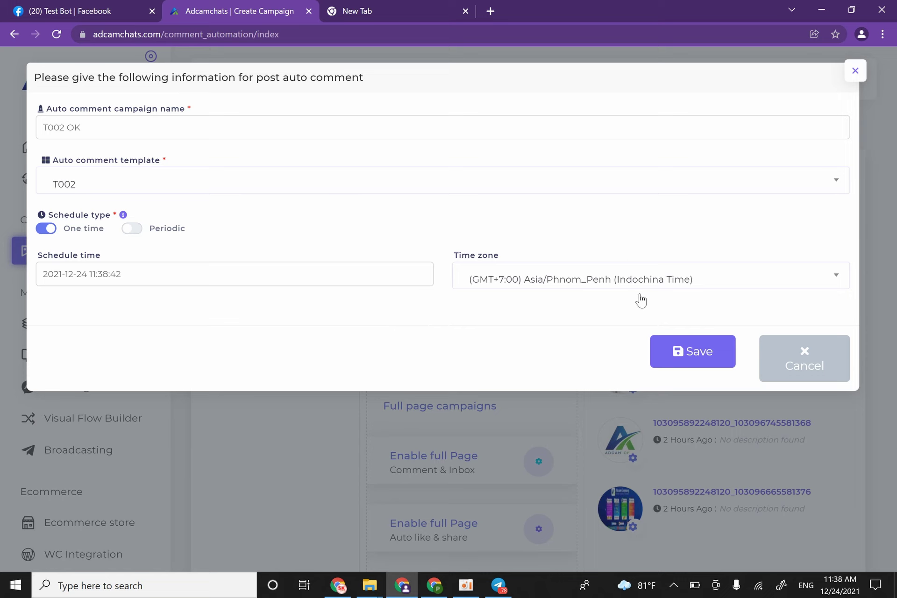
# - Save the T002 OK auto comment campaign and close the confirmation message
pyautogui.click(712, 358)
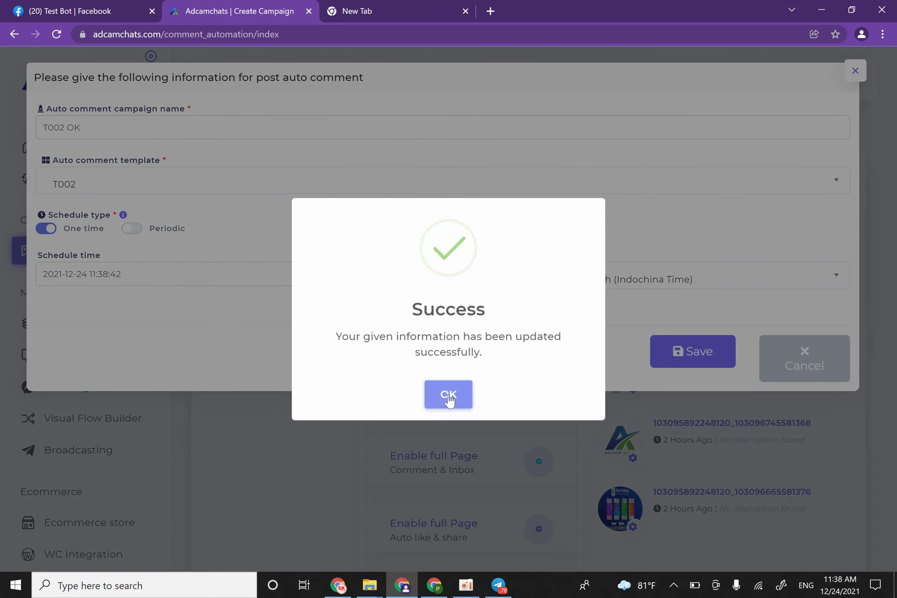
pyautogui.click(448, 400)
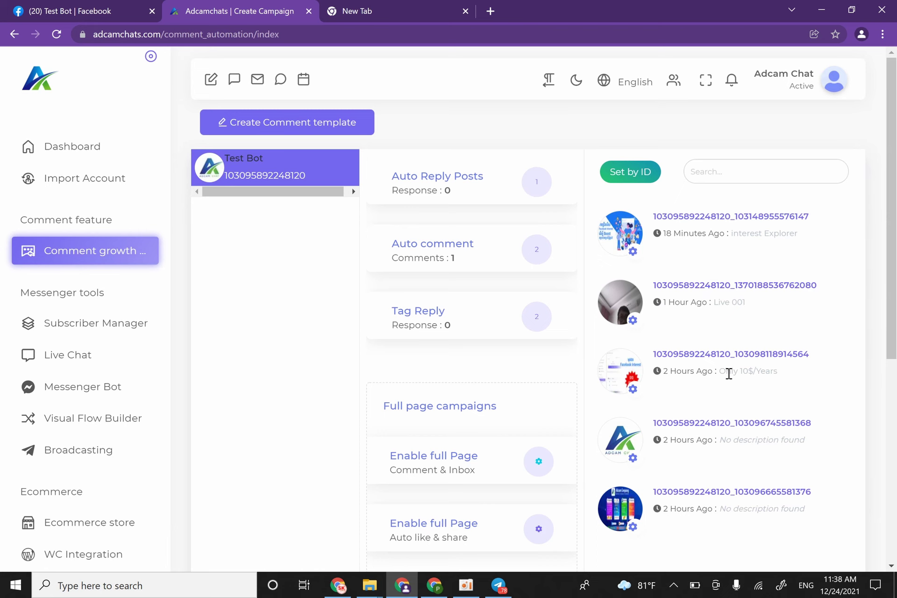
# - Switch to the Test Bot Facebook page, reload it, and check the interest Explorer post for a new comment
pyautogui.click(116, 12)
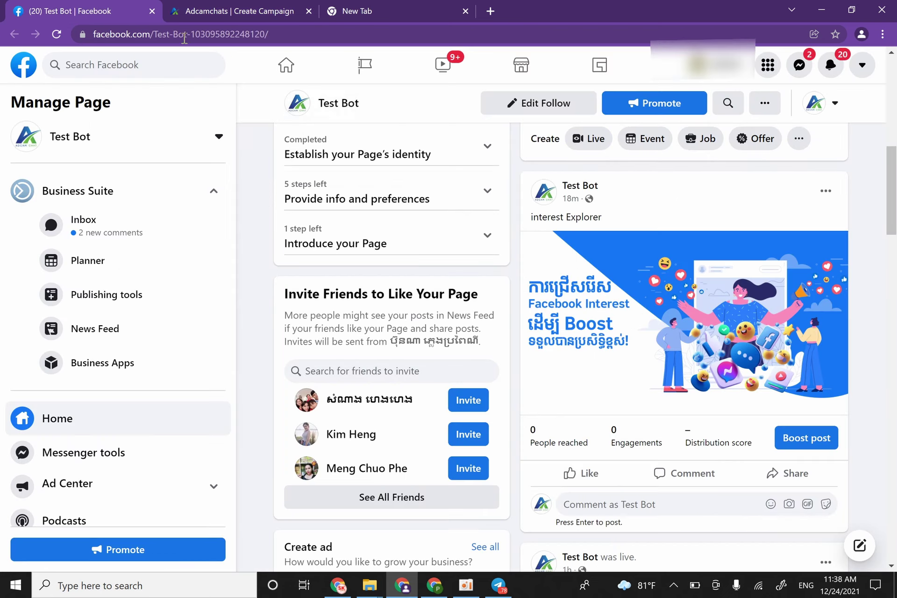
pyautogui.scroll(-5, 620, 367)
pyautogui.scroll(4, 619, 367)
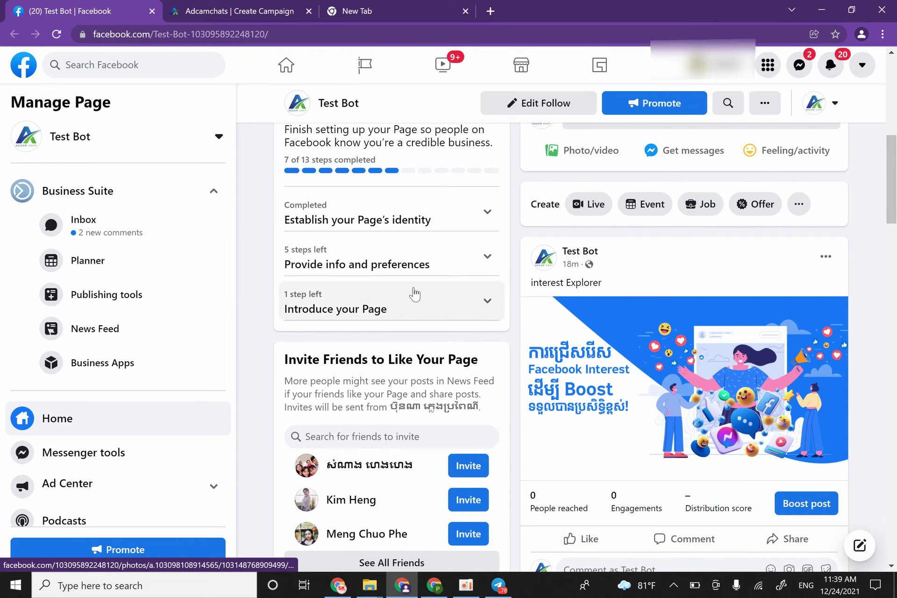
pyautogui.click(56, 34)
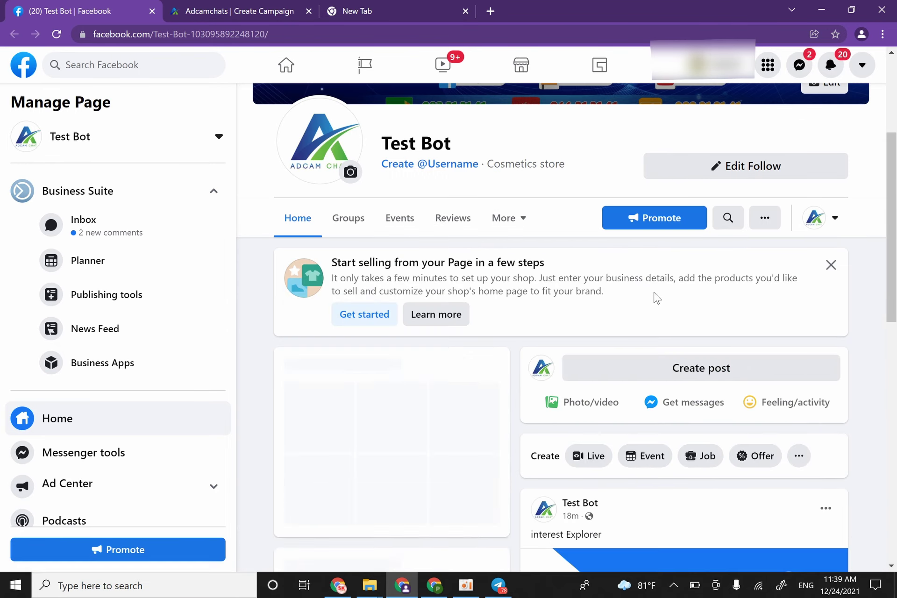
pyautogui.scroll(-7, 652, 298)
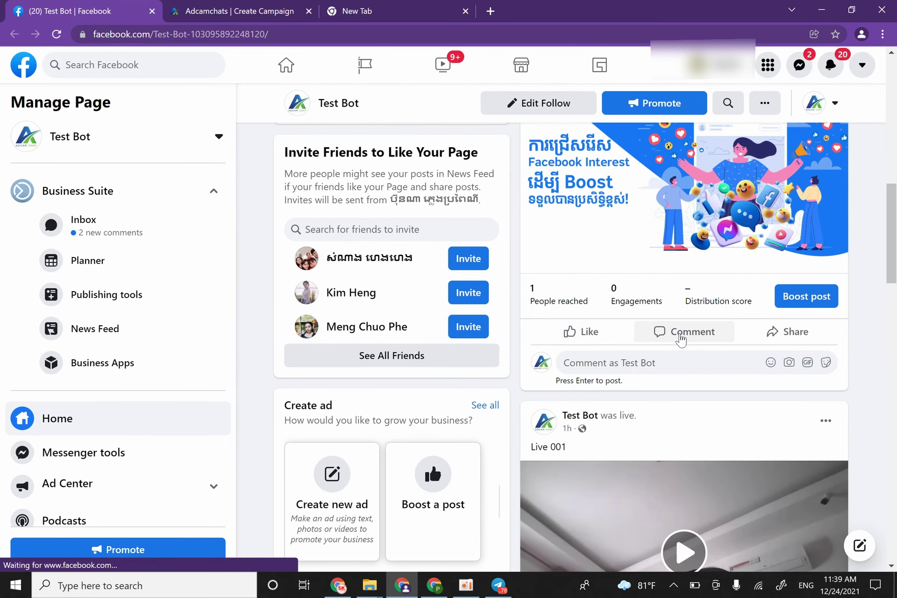
pyautogui.scroll(4, 608, 320)
# - Find the Only 10$/Years post, expand its remaining comments, and examine the automatic comments made through adcamchats
pyautogui.scroll(-7, 625, 319)
pyautogui.scroll(-17, 624, 319)
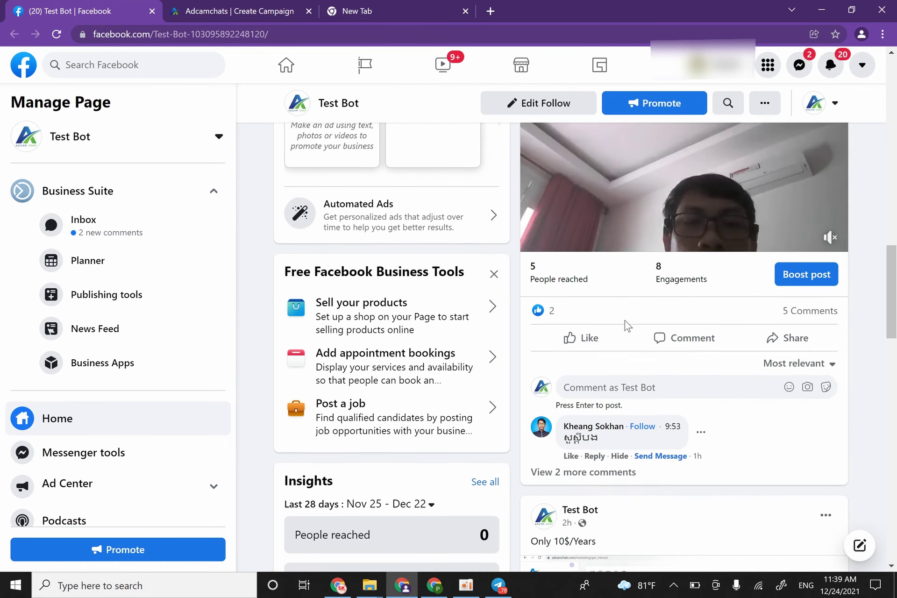
pyautogui.scroll(-3, 628, 329)
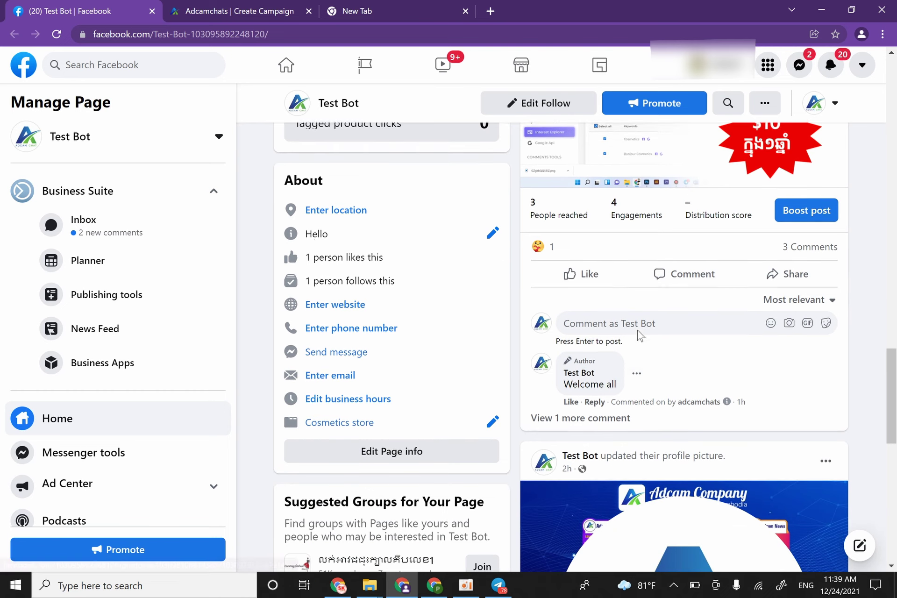
pyautogui.click(590, 380)
pyautogui.scroll(-2, 685, 356)
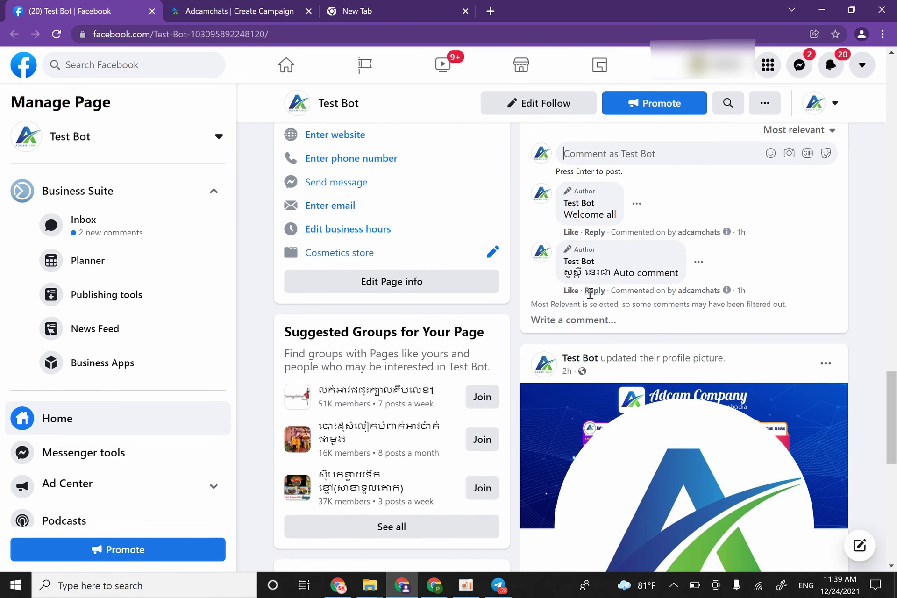
pyautogui.scroll(1, 673, 245)
pyautogui.moveTo(590, 330); pyautogui.dragTo(673, 340)
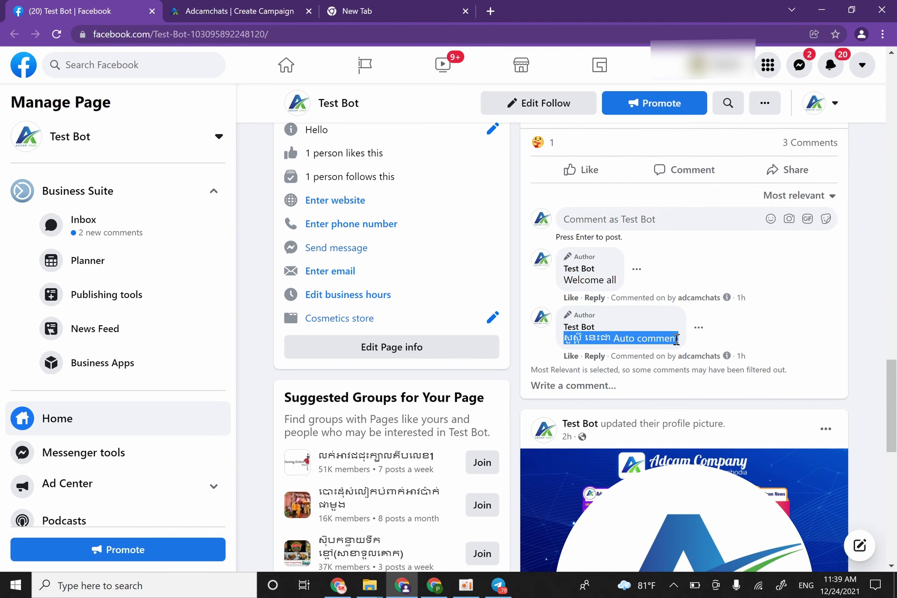
# - Return to the interest Explorer post, reload the Facebook page, and check the post's comments again
pyautogui.scroll(3, 729, 348)
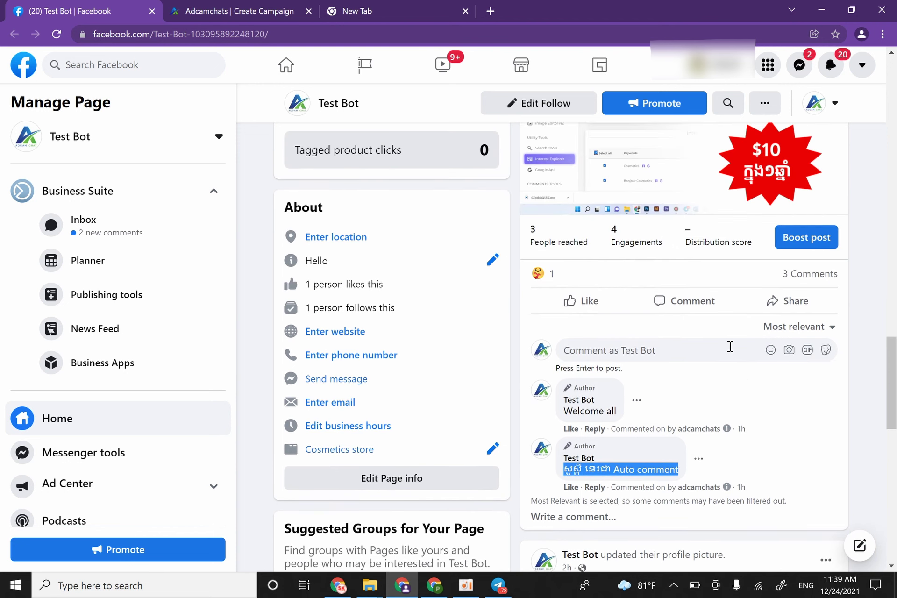
pyautogui.scroll(12, 738, 357)
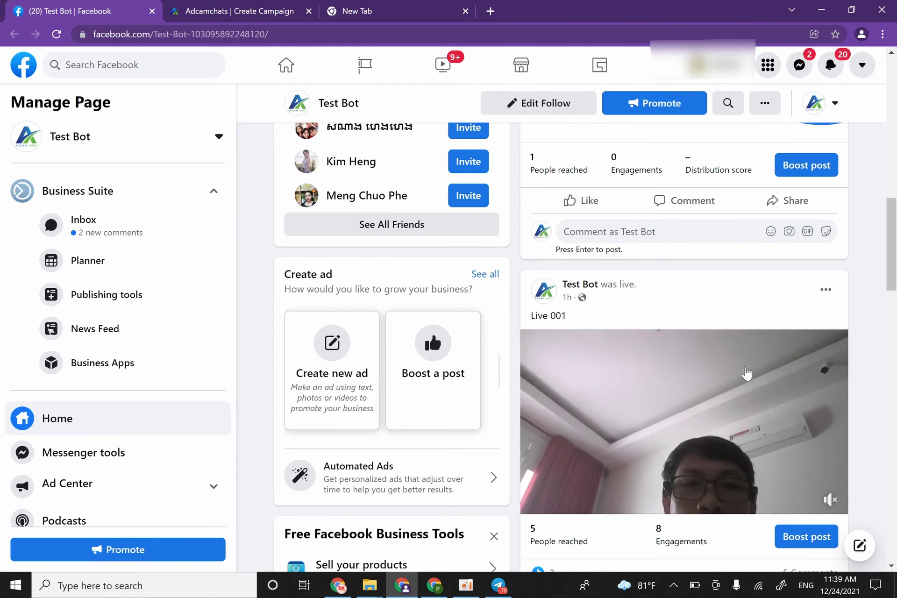
pyautogui.scroll(6, 746, 373)
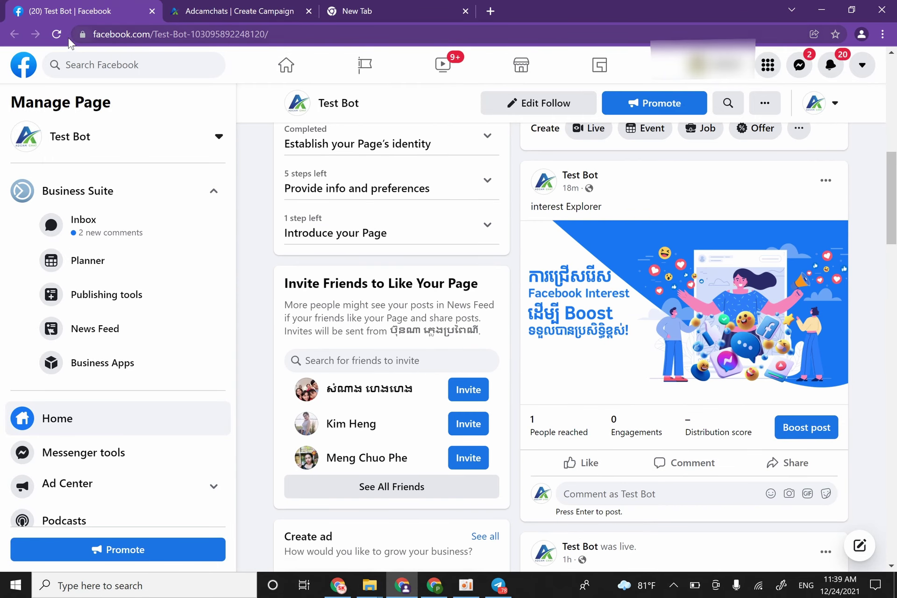
pyautogui.click(56, 34)
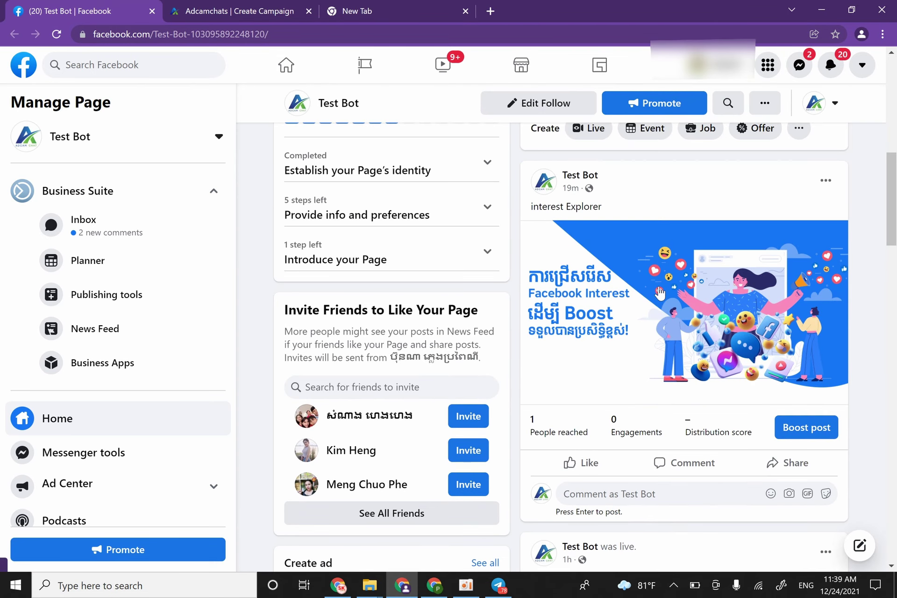
pyautogui.scroll(1, 661, 293)
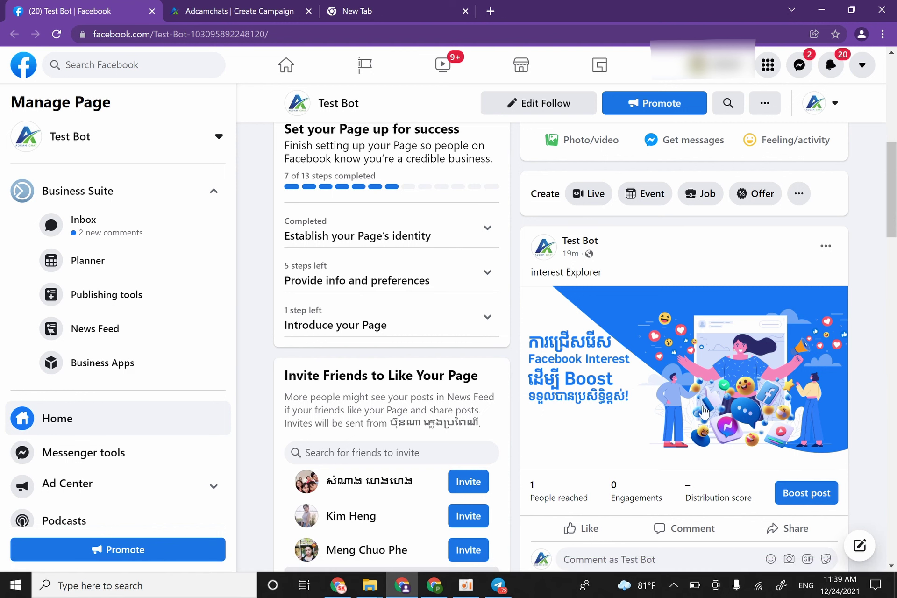
# - Switch to the Adcamchats campaign page and reload it twice to check the Auto comment section's comment count
pyautogui.click(206, 7)
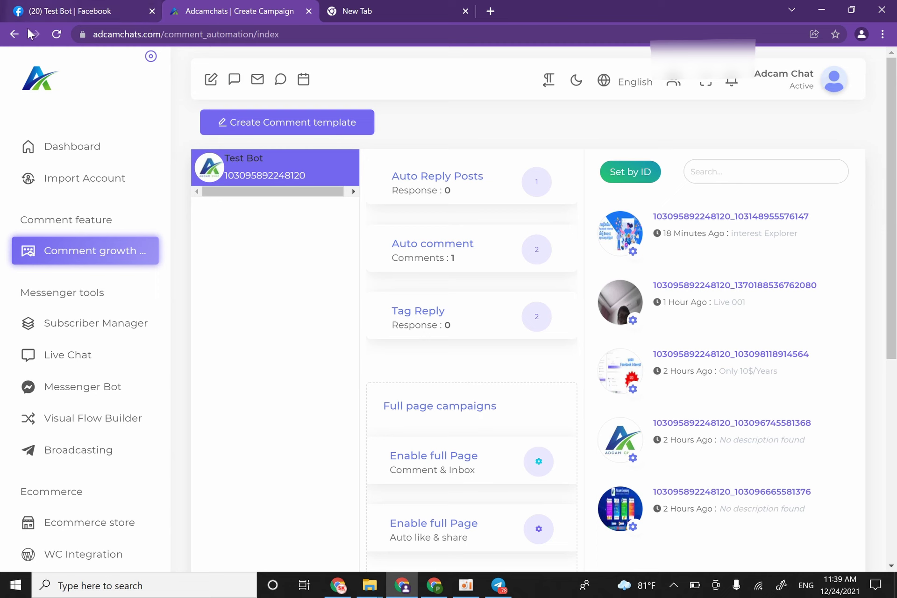
pyautogui.click(57, 34)
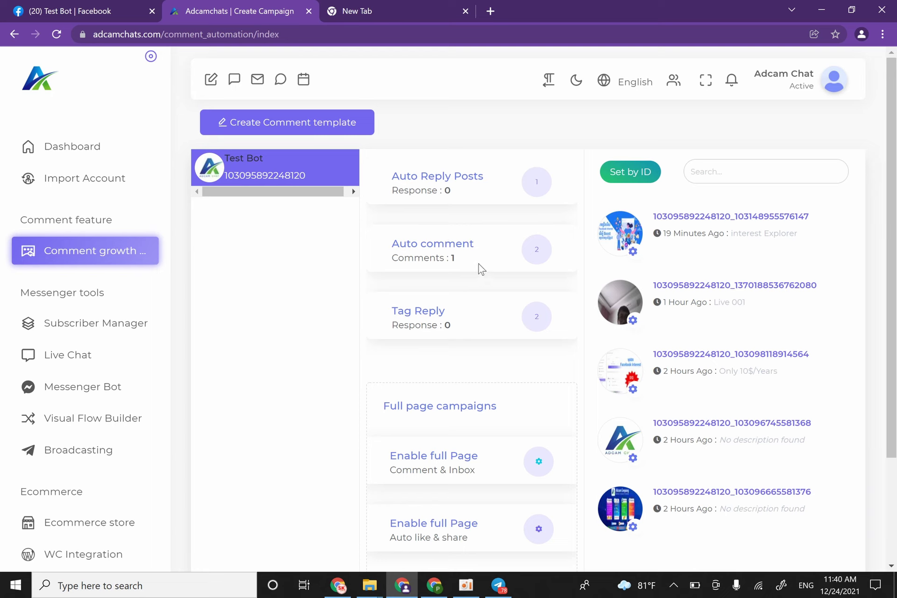
pyautogui.moveTo(479, 265); pyautogui.dragTo(406, 257)
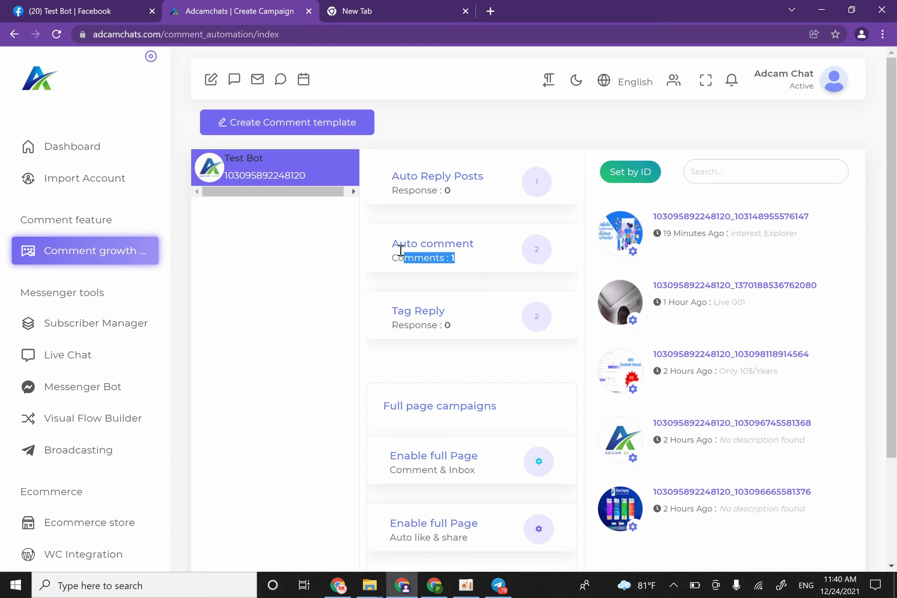
pyautogui.moveTo(461, 266); pyautogui.dragTo(447, 260)
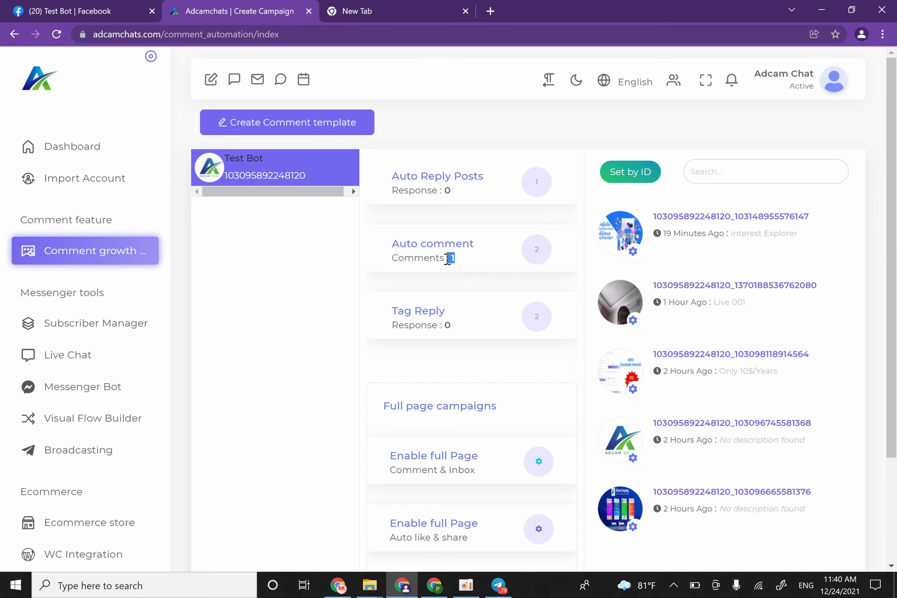
pyautogui.click(541, 248)
pyautogui.moveTo(456, 260); pyautogui.dragTo(445, 259)
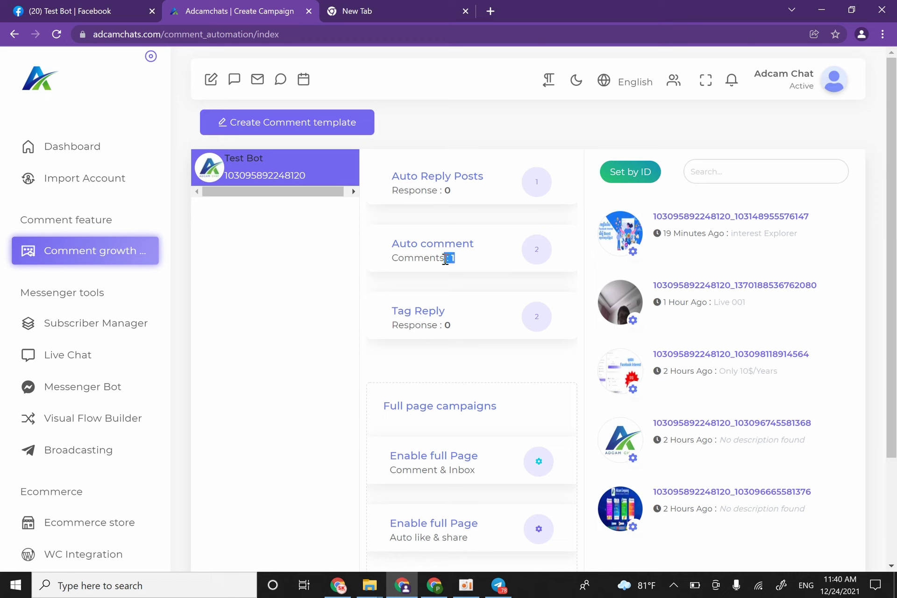
pyautogui.click(55, 36)
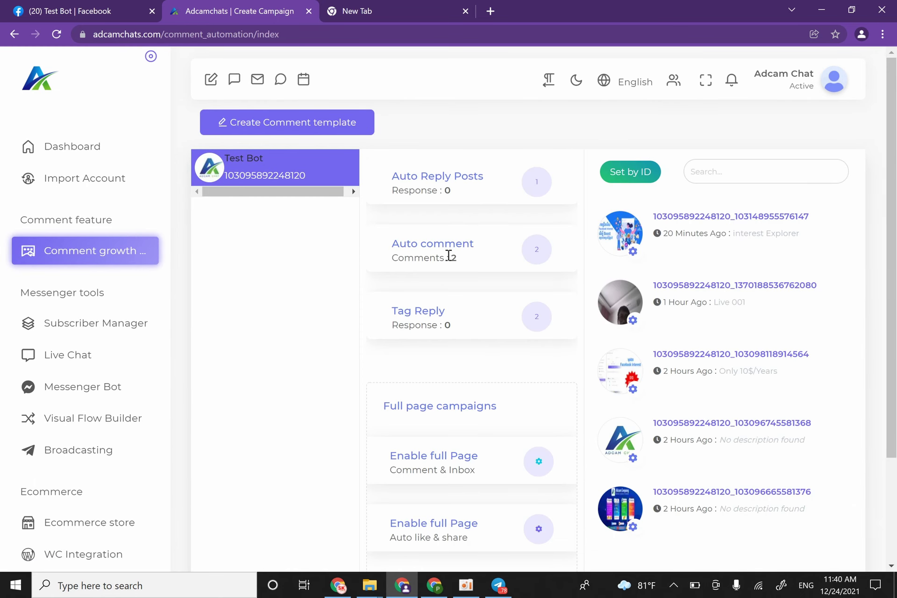
pyautogui.doubleClick(451, 256)
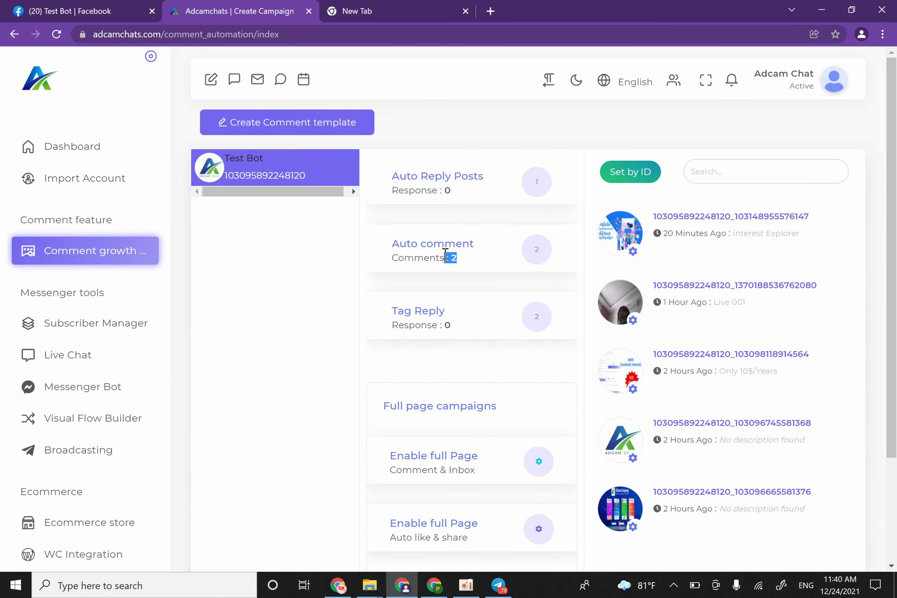
# - Switch to the Facebook page, reload it, and examine the automatic comment under the interest Explorer post
pyautogui.click(133, 17)
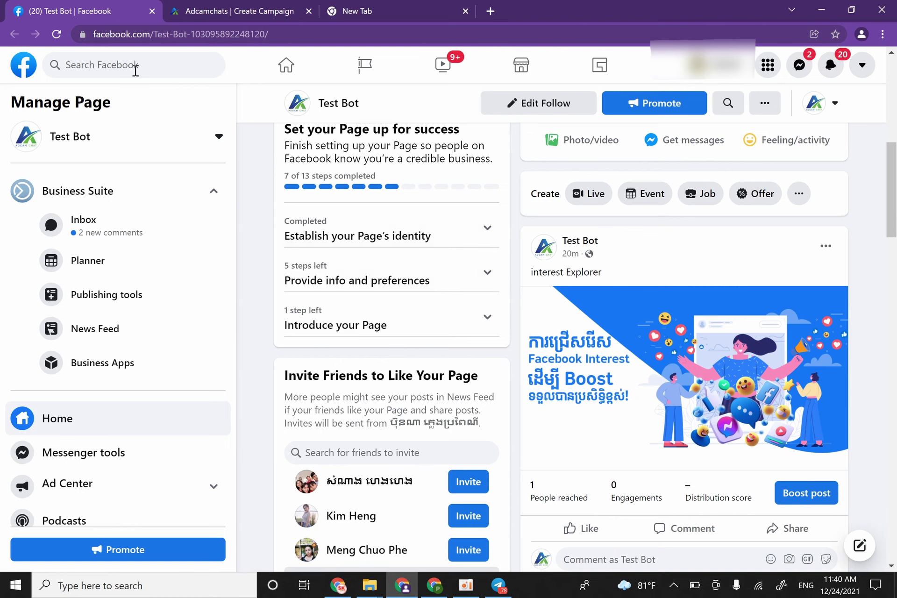
pyautogui.scroll(-3, 736, 421)
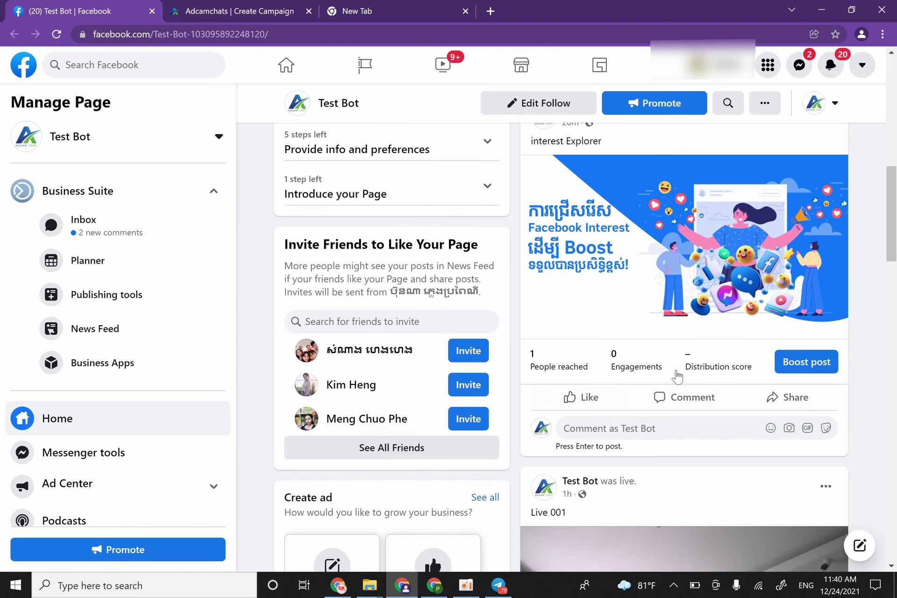
pyautogui.click(57, 34)
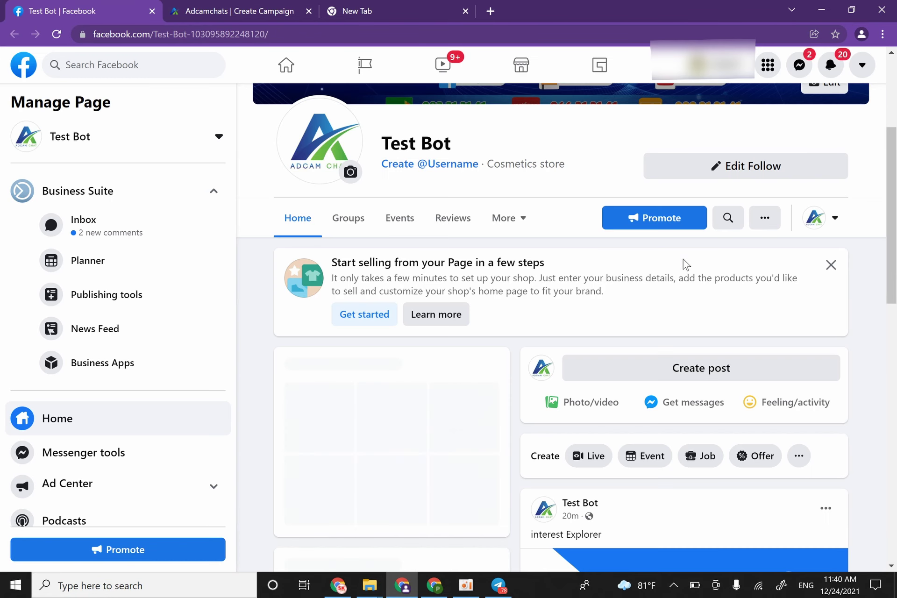
pyautogui.scroll(-3, 687, 271)
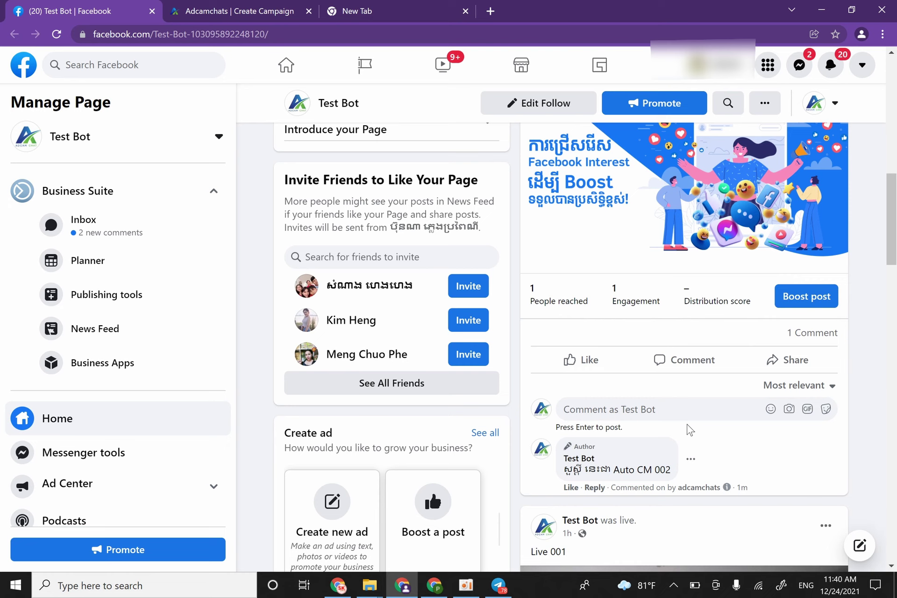
pyautogui.scroll(5, 644, 220)
pyautogui.scroll(-4, 645, 220)
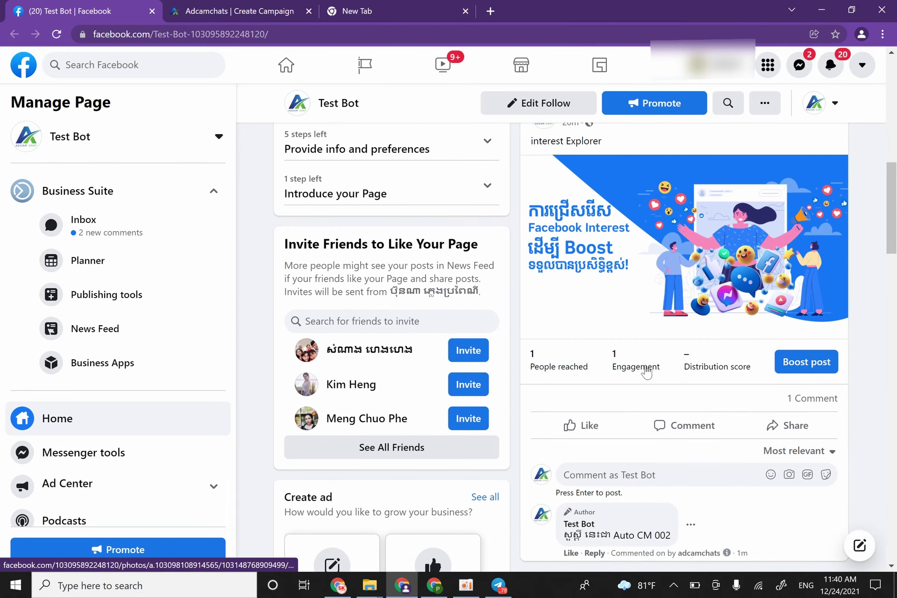
pyautogui.scroll(-3, 663, 379)
pyautogui.scroll(3, 613, 348)
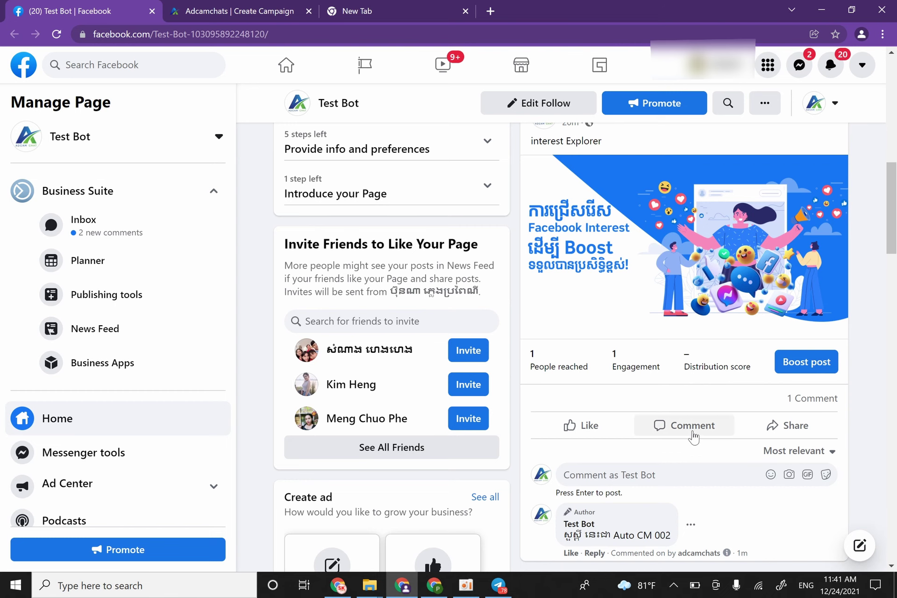
pyautogui.scroll(-2, 693, 437)
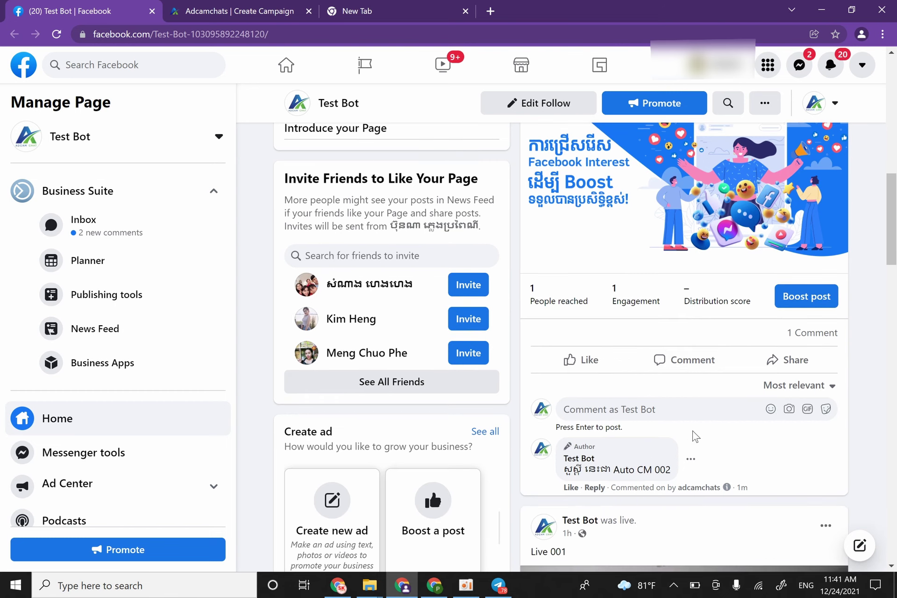
pyautogui.scroll(2, 696, 436)
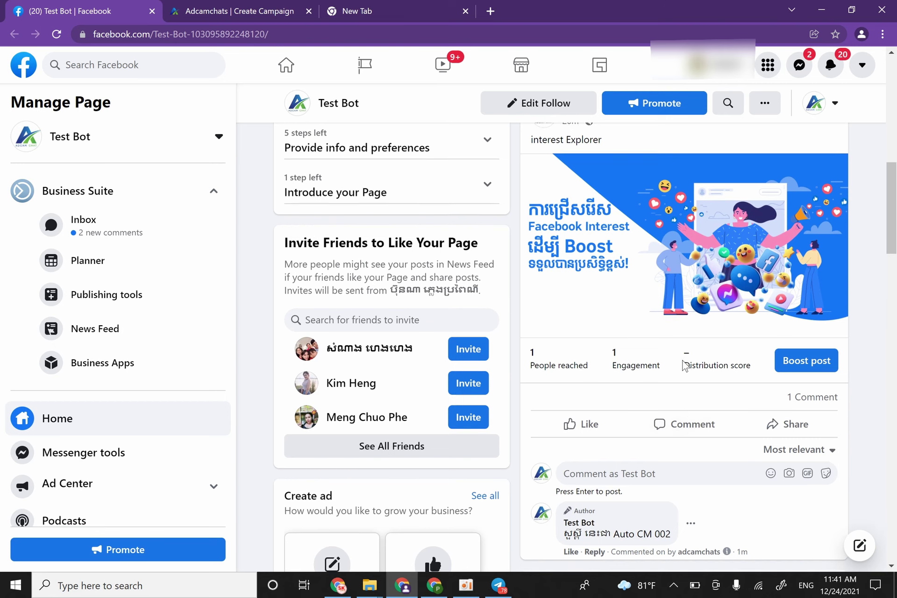
pyautogui.scroll(-2, 699, 429)
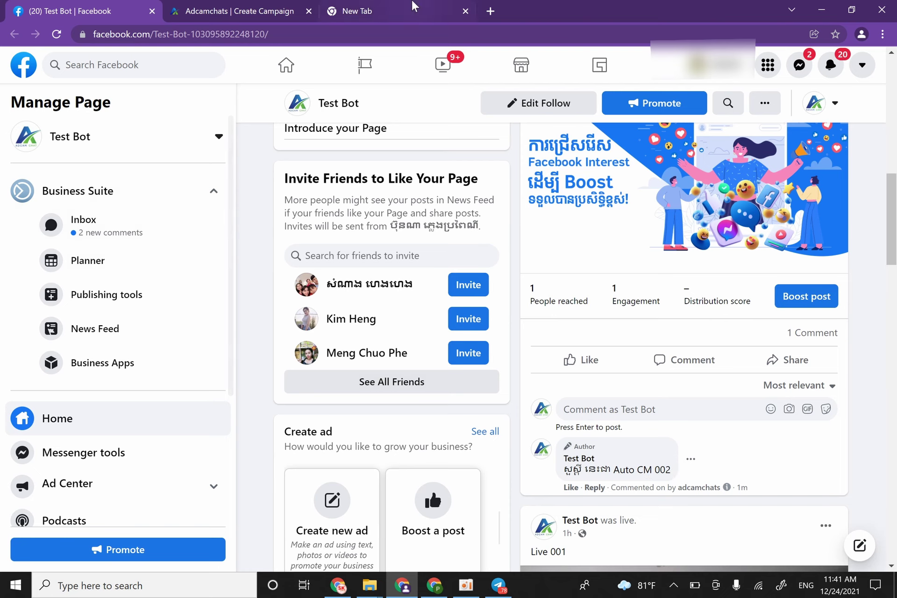
# - Switch back to the Adcamchats campaign page and review the Auto comment counter
pyautogui.click(256, 9)
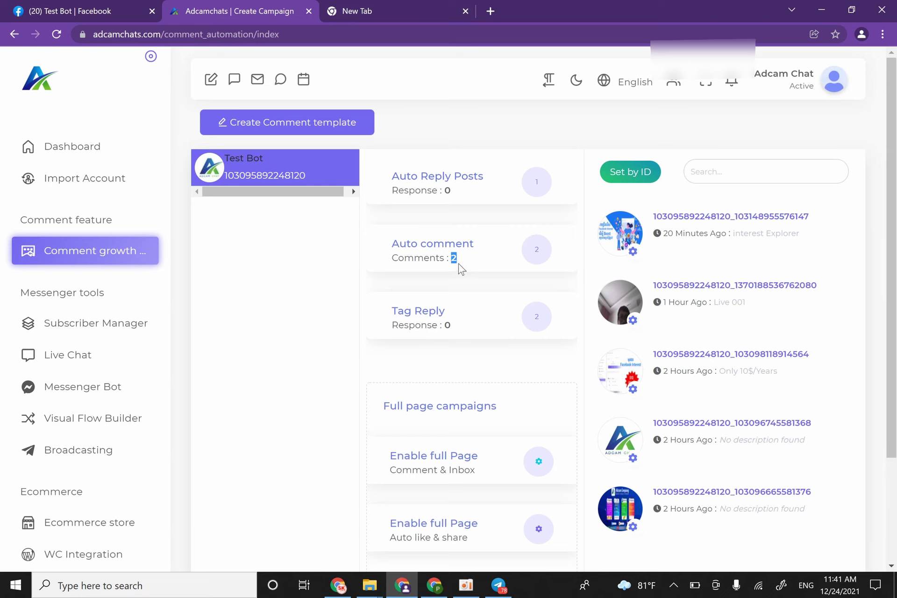
pyautogui.click(472, 259)
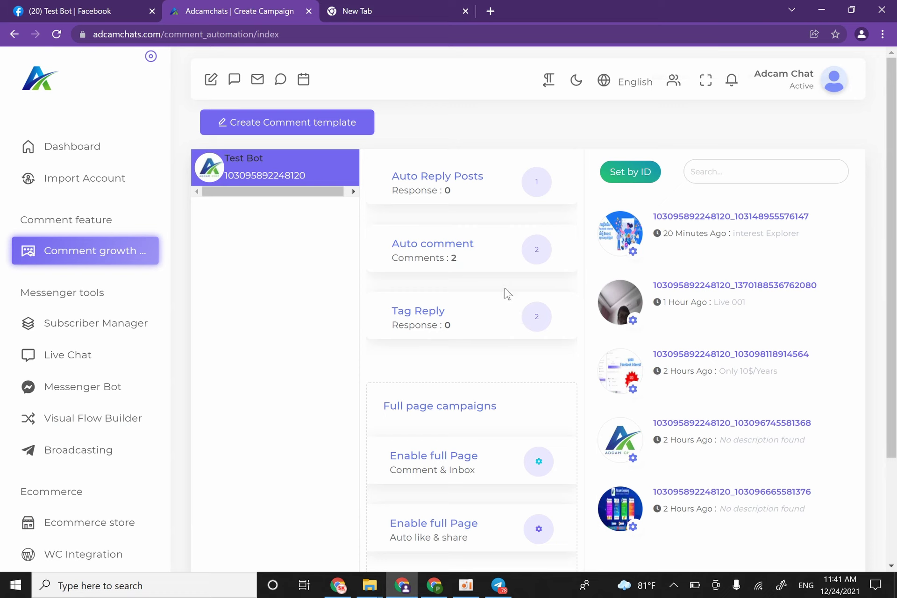